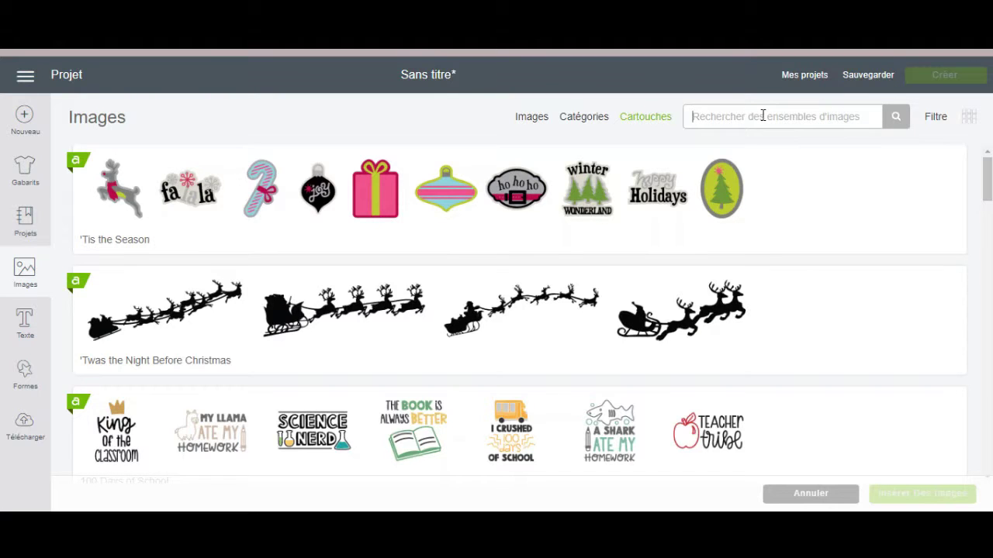
# Step: Search the image sets for "french" and look through the French phrase collections
pyautogui.write('french')
pyautogui.press('Return')
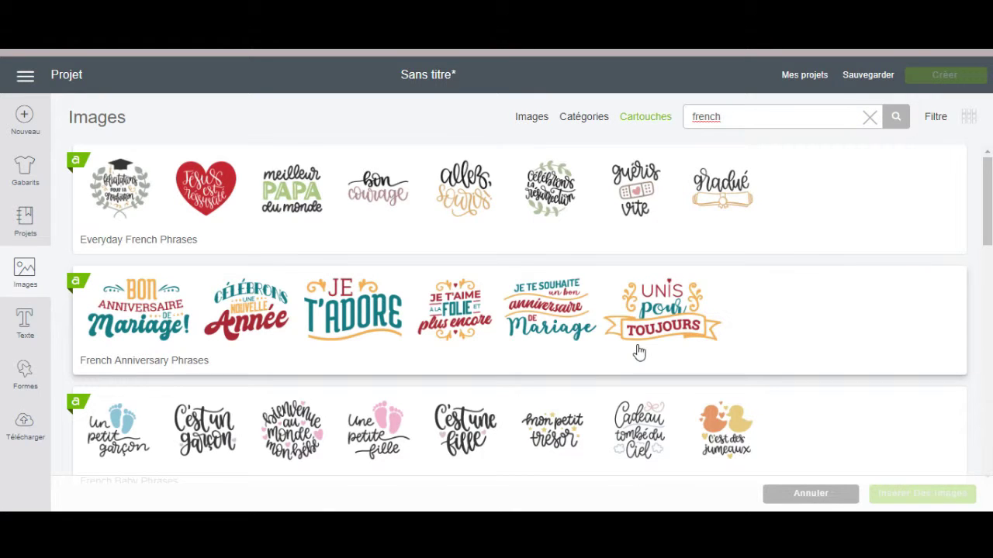
pyautogui.scroll(-2, 638, 349)
pyautogui.scroll(-2, 639, 344)
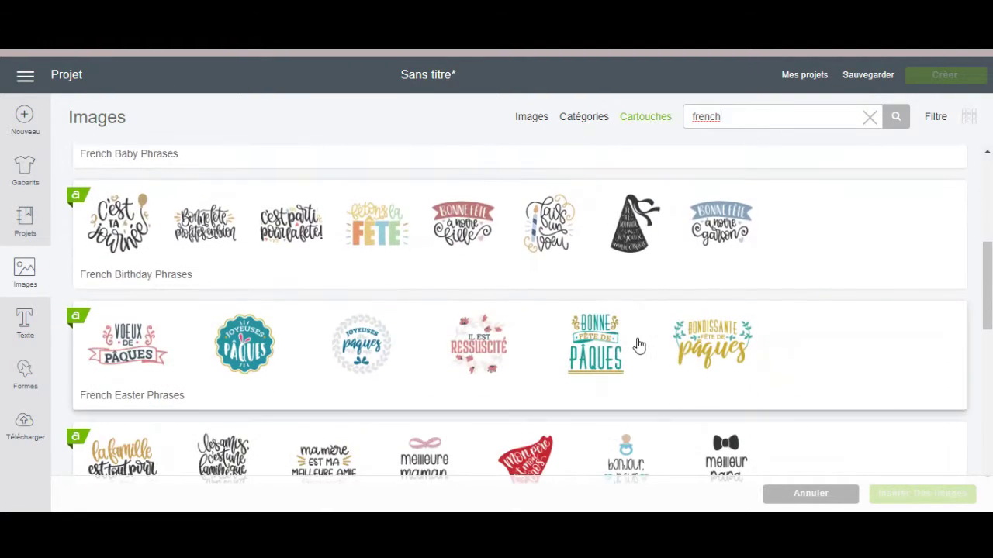
pyautogui.scroll(-3, 638, 344)
pyautogui.scroll(-3, 637, 344)
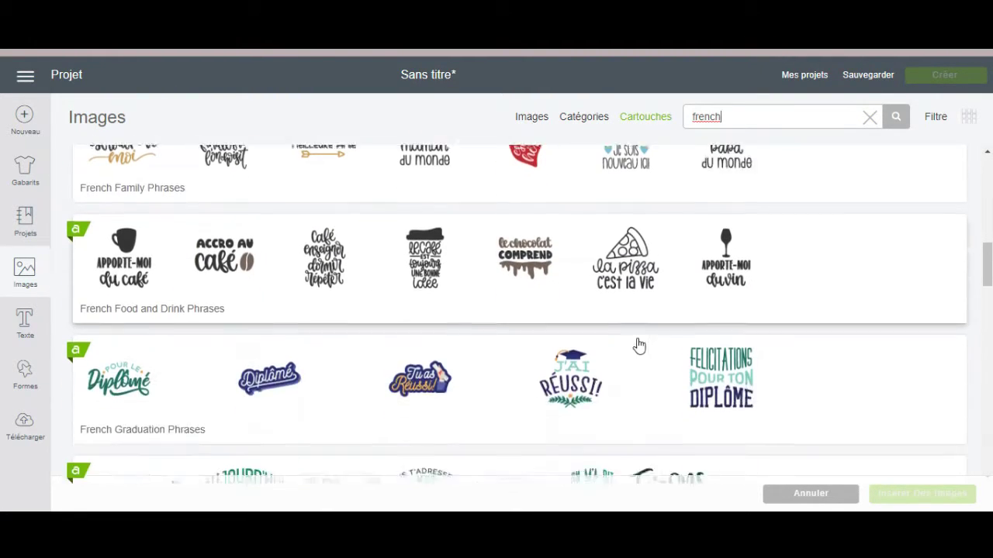
pyautogui.scroll(-2, 638, 344)
pyautogui.scroll(-3, 638, 344)
pyautogui.scroll(-3, 639, 344)
pyautogui.scroll(-3, 639, 345)
pyautogui.scroll(-4, 638, 345)
pyautogui.scroll(9, 638, 345)
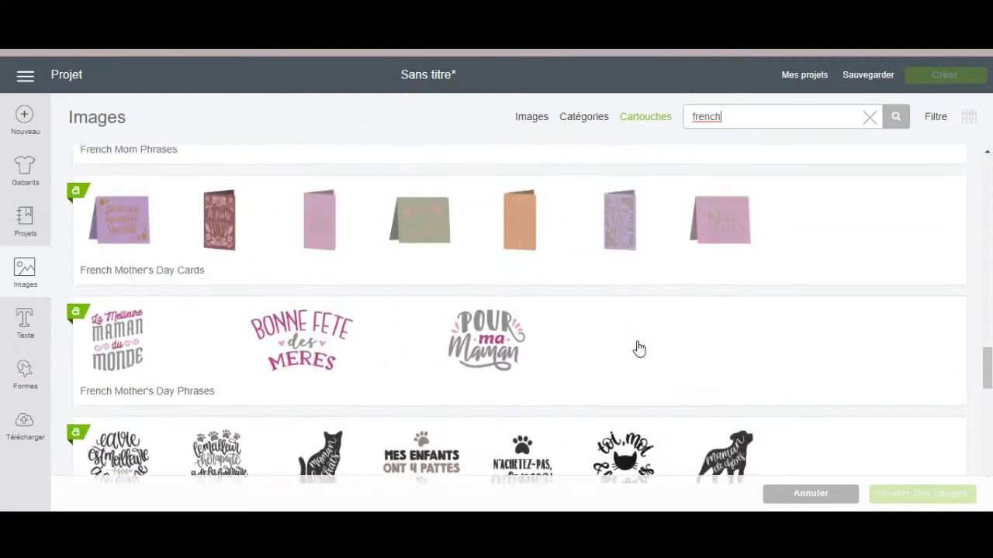
# Step: Search the image sets for "german" instead of "french"
pyautogui.press('BackSpace')
pyautogui.press('BackSpace')
pyautogui.press('BackSpace')
pyautogui.press('BackSpace')
pyautogui.press('BackSpace')
pyautogui.press('BackSpace')
pyautogui.write('german')
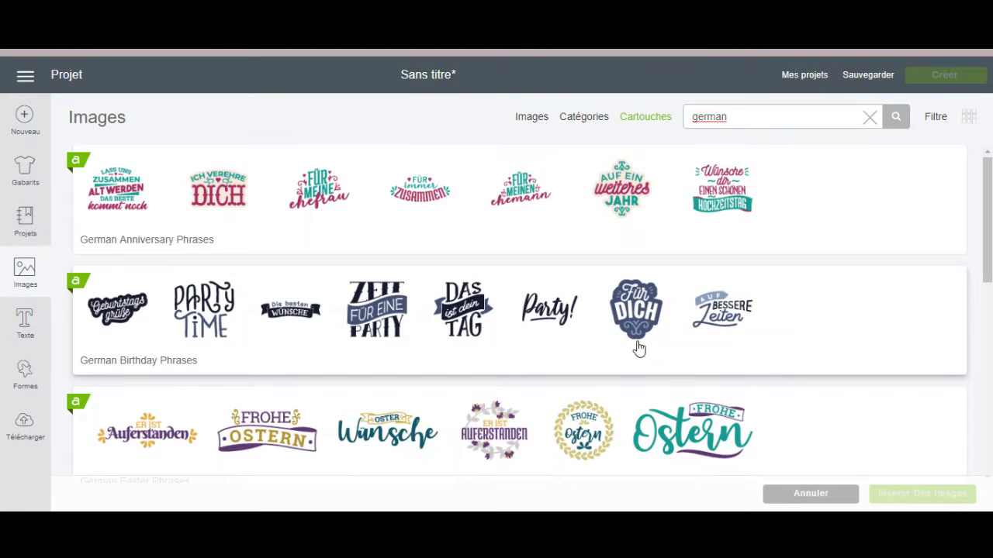
# Step: Search the image sets for "french" again and open the French Inspirational Phrases set
pyautogui.doubleClick(749, 118)
pyautogui.write('french')
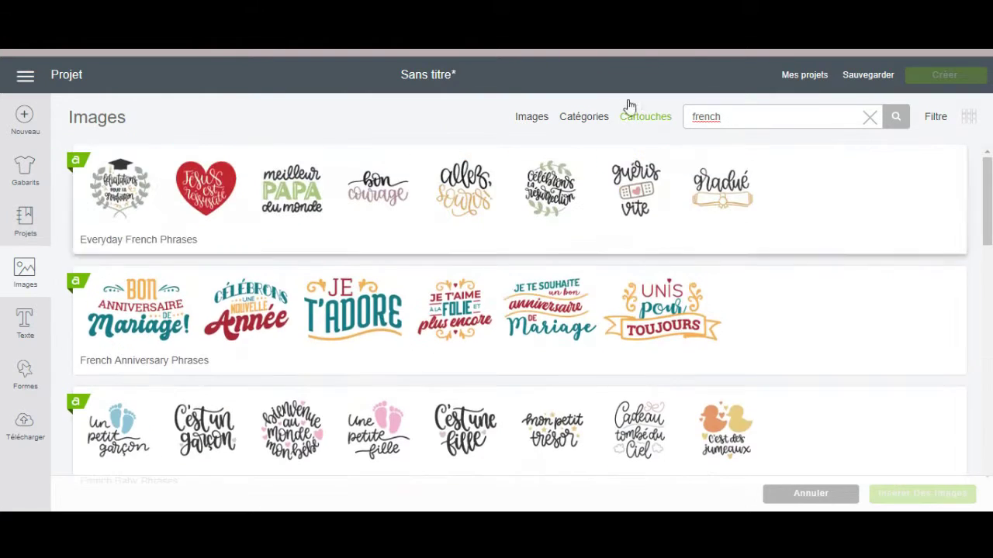
pyautogui.scroll(-1, 486, 312)
pyautogui.scroll(-5, 486, 312)
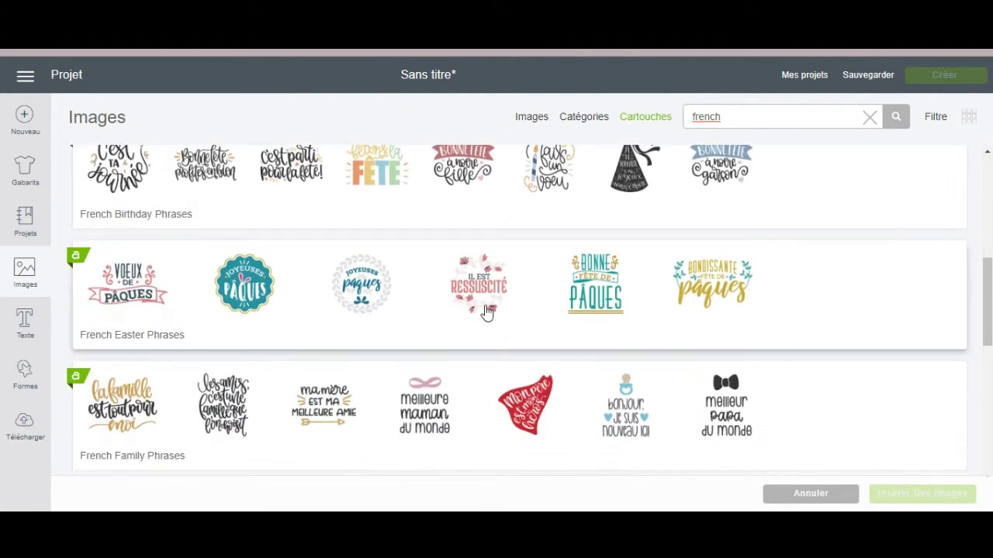
pyautogui.scroll(-2, 486, 312)
pyautogui.scroll(-5, 487, 312)
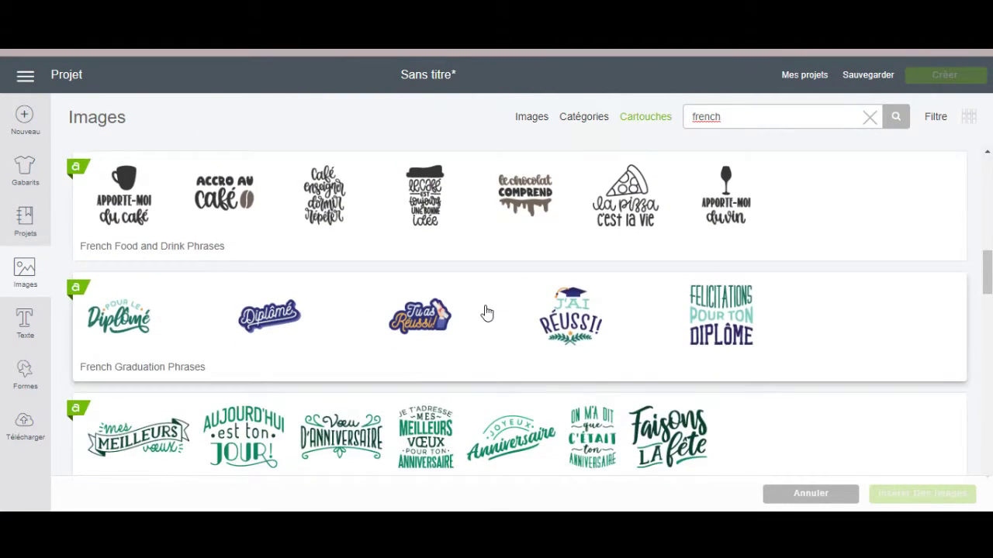
pyautogui.scroll(-2, 486, 312)
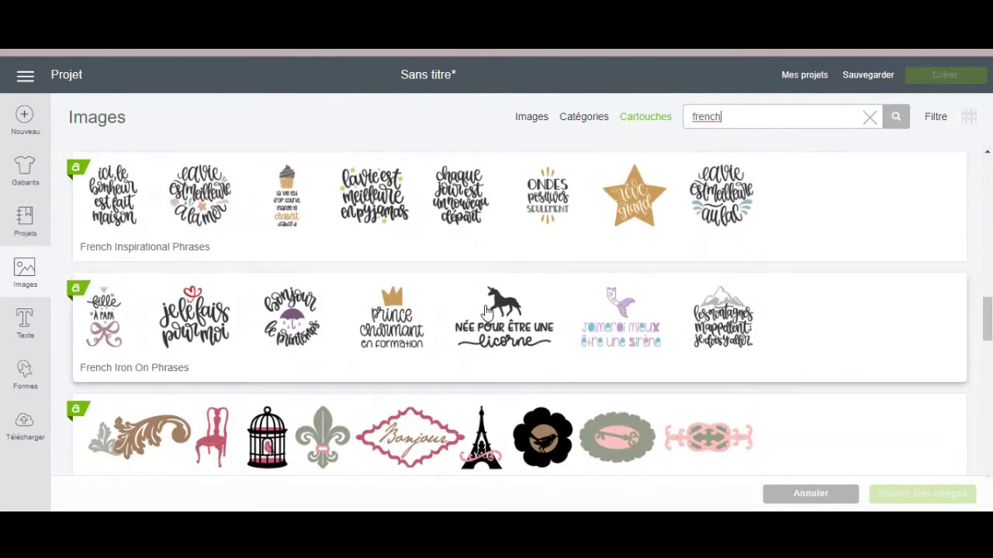
pyautogui.click(809, 206)
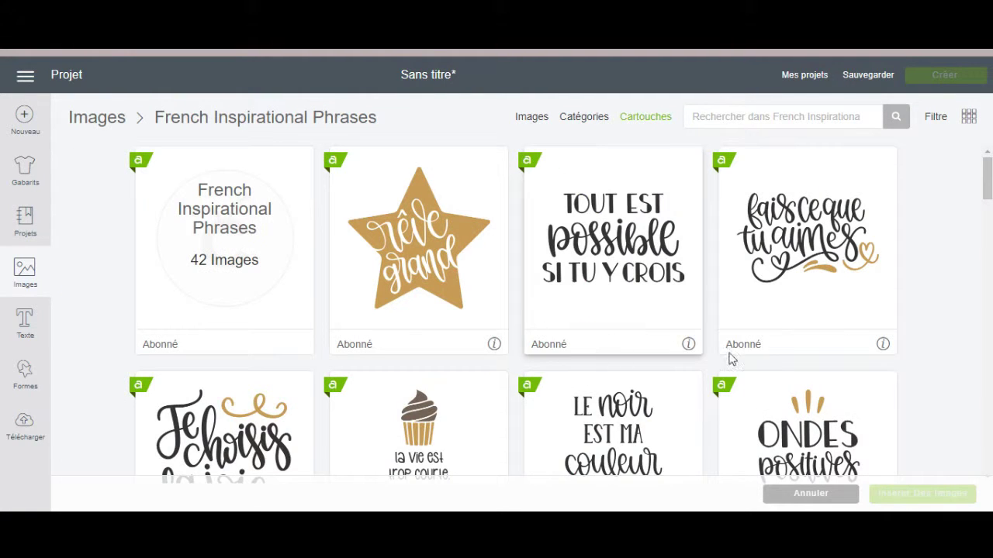
# Step: Insert the "crée la vie que tu désires" image from the French Inspirational Phrases set onto the canvas
pyautogui.scroll(-3, 866, 334)
pyautogui.scroll(-4, 867, 335)
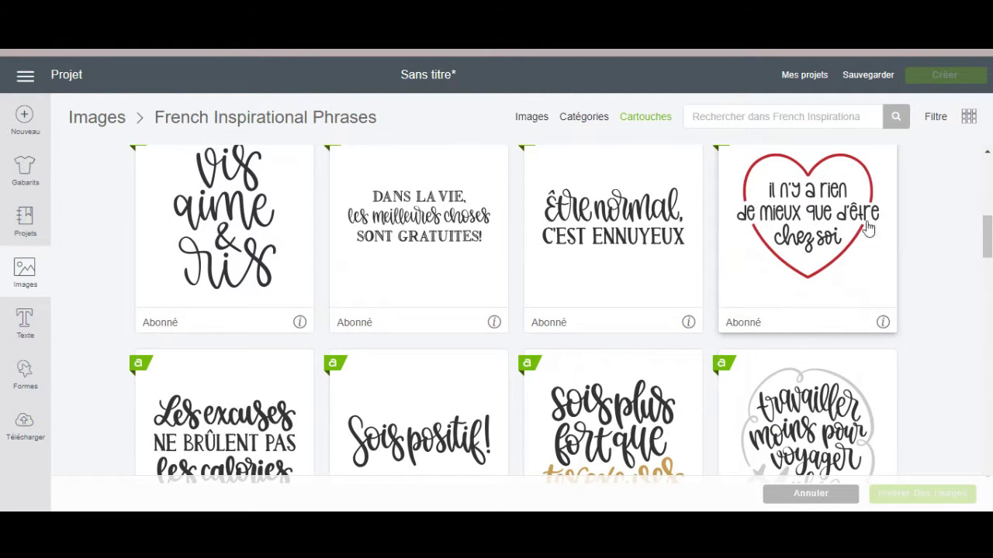
pyautogui.scroll(-1, 803, 373)
pyautogui.scroll(-2, 801, 369)
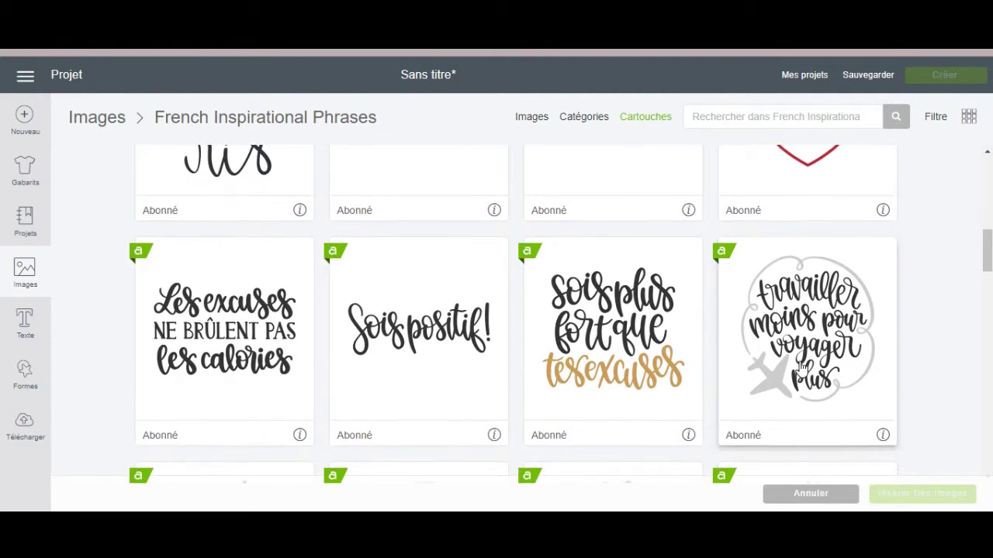
pyautogui.scroll(-2, 803, 368)
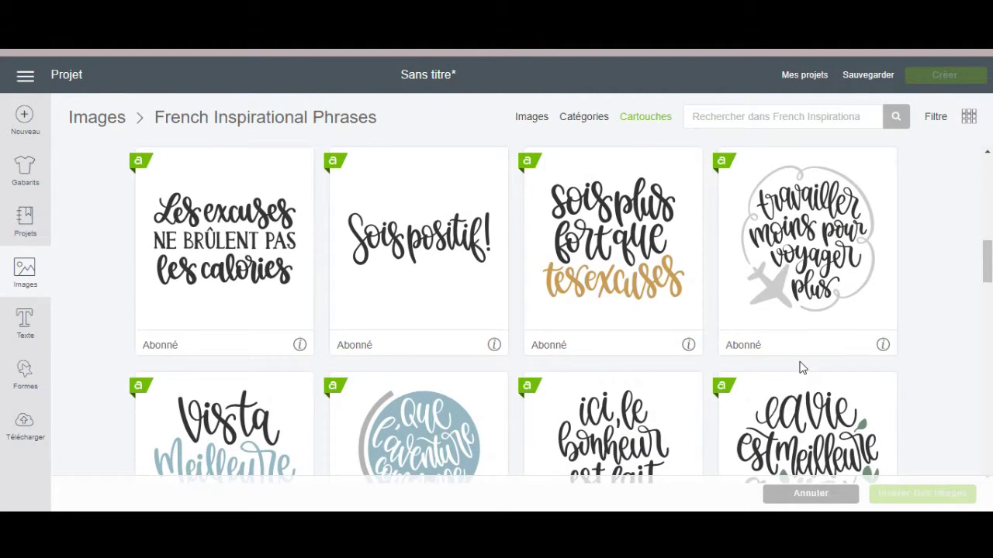
pyautogui.scroll(-1, 803, 369)
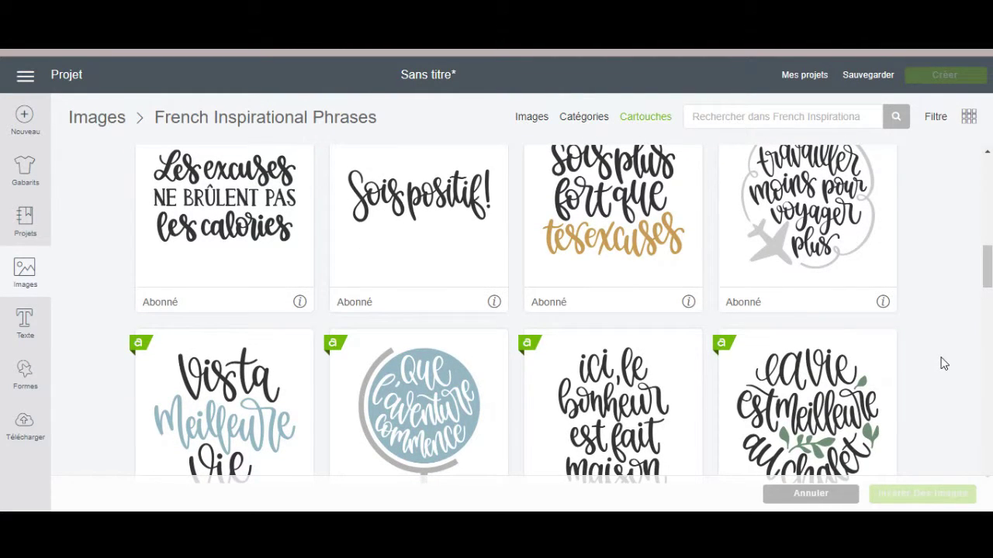
pyautogui.scroll(-4, 784, 328)
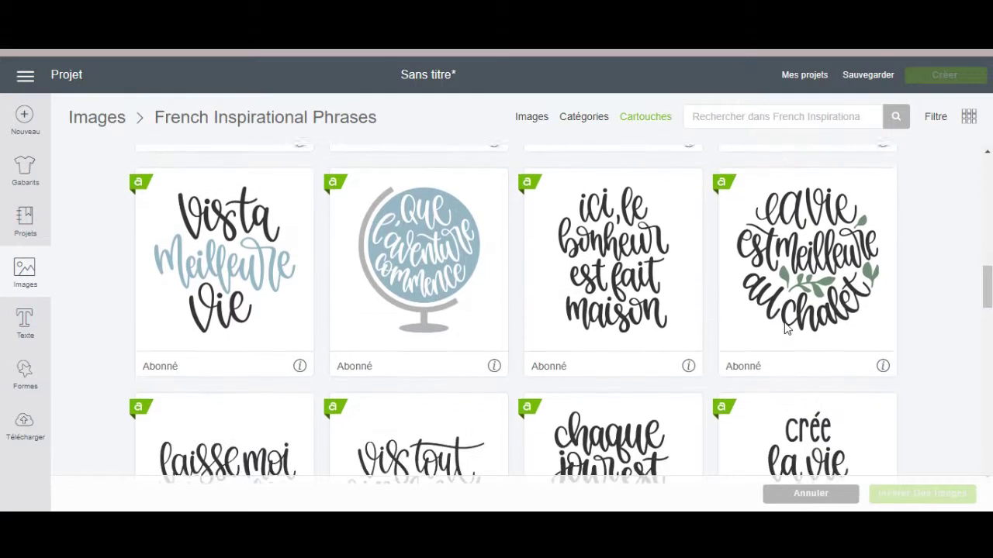
pyautogui.scroll(-7, 784, 328)
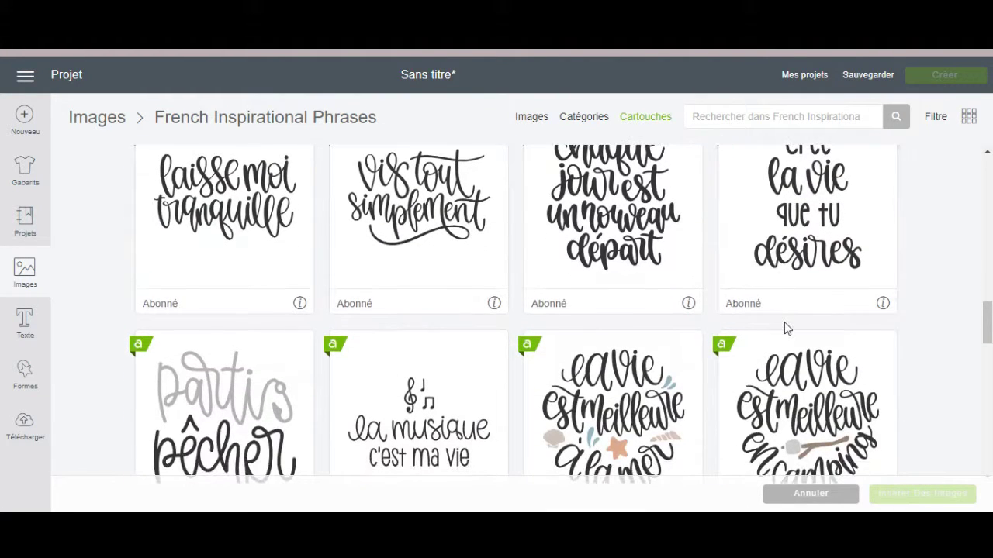
pyautogui.scroll(2, 784, 328)
pyautogui.click(822, 271)
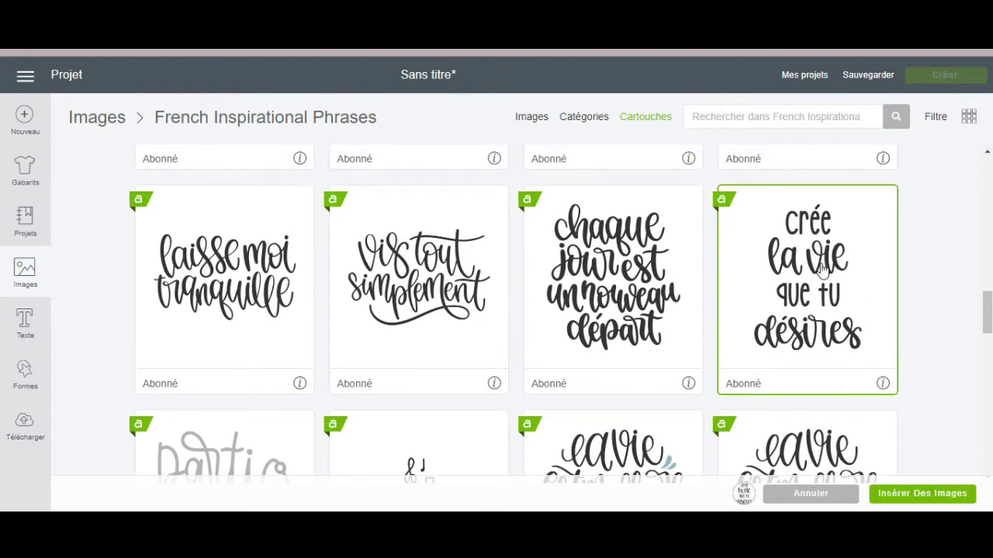
pyautogui.click(920, 494)
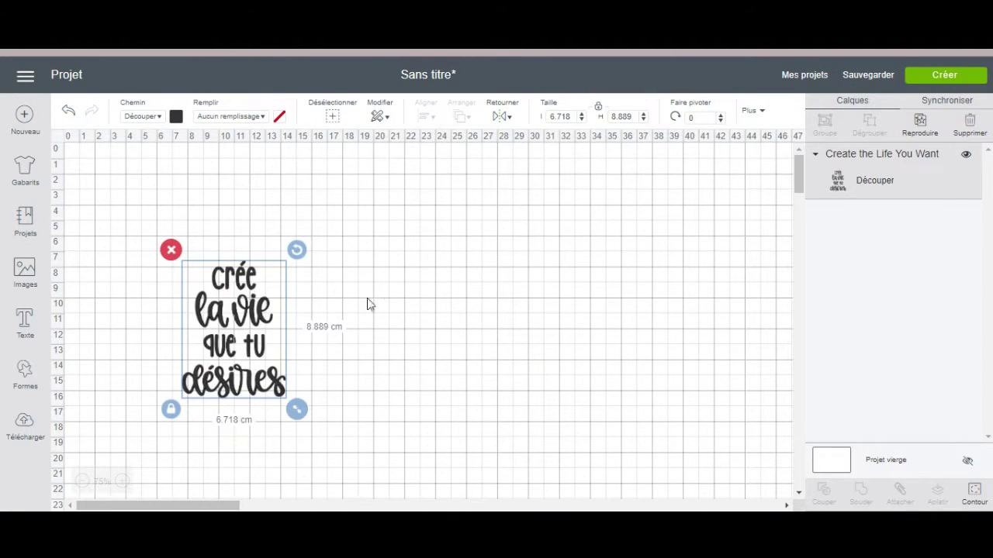
# Step: Move the inserted phrase higher on the canvas and set its height to 50 cm
pyautogui.moveTo(223, 330); pyautogui.dragTo(290, 243)
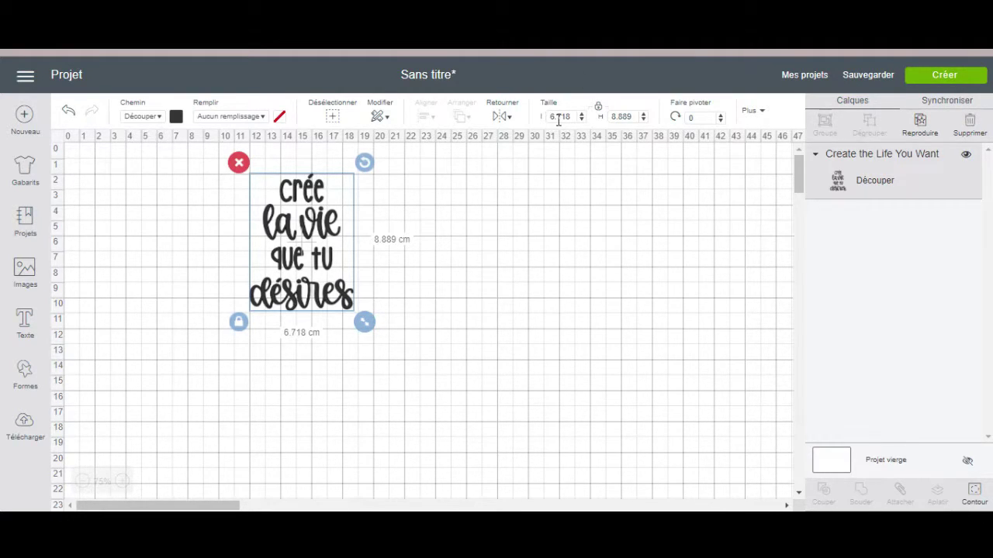
pyautogui.moveTo(632, 116); pyautogui.dragTo(603, 123)
pyautogui.write('50')
pyautogui.press('Return')
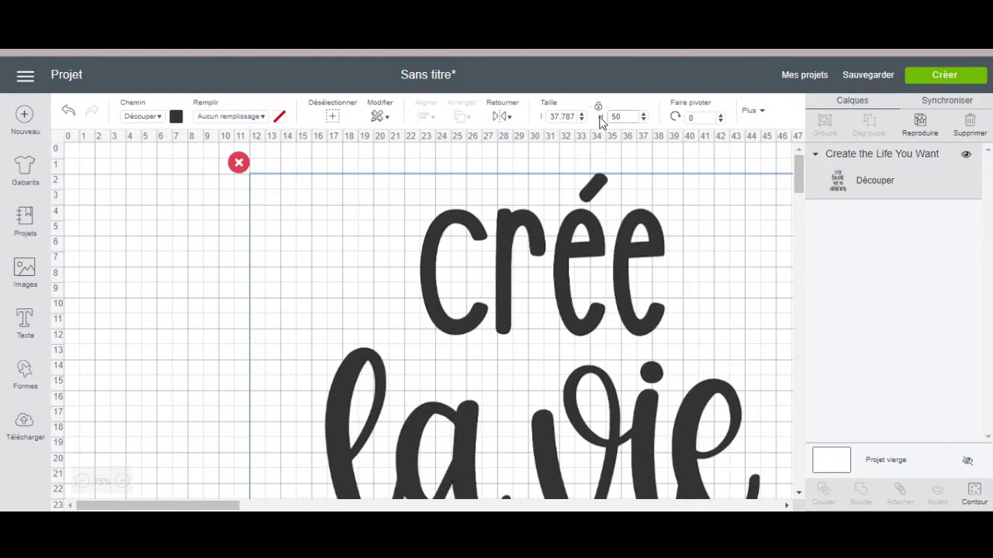
# Step: Try to proceed to cutting with the phrase at its enlarged size
pyautogui.click(950, 75)
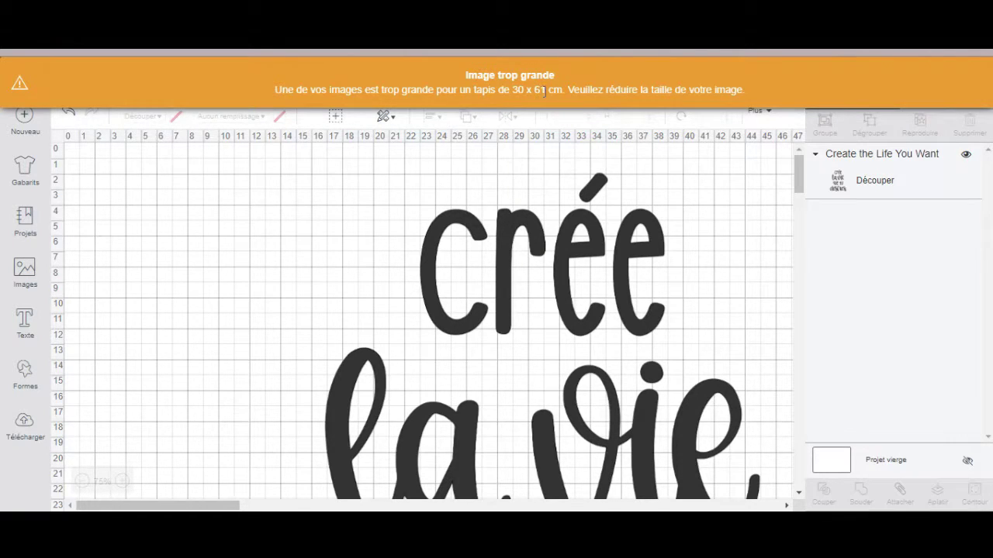
pyautogui.click(474, 349)
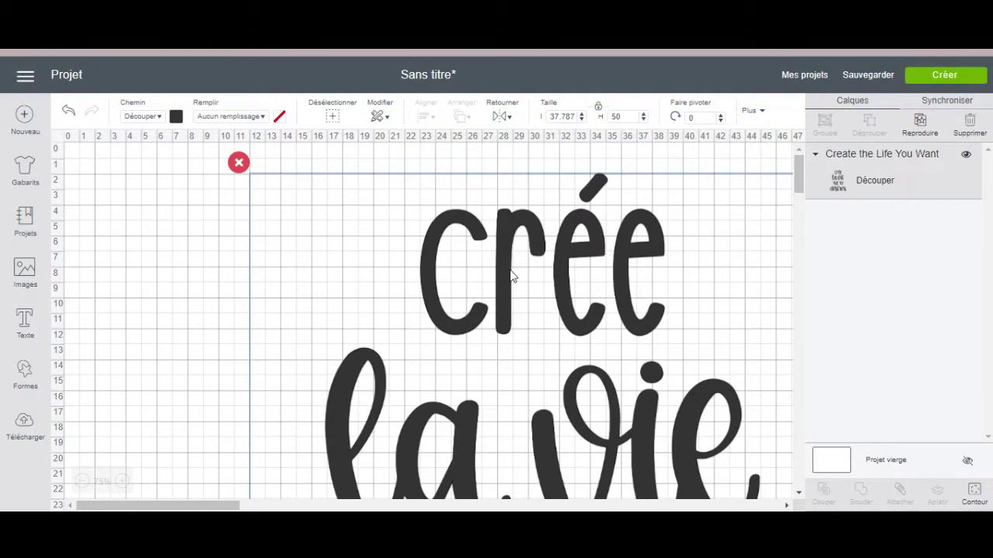
# Step: Add a square shape to the canvas and place it beside the upper part of the phrase
pyautogui.click(82, 481)
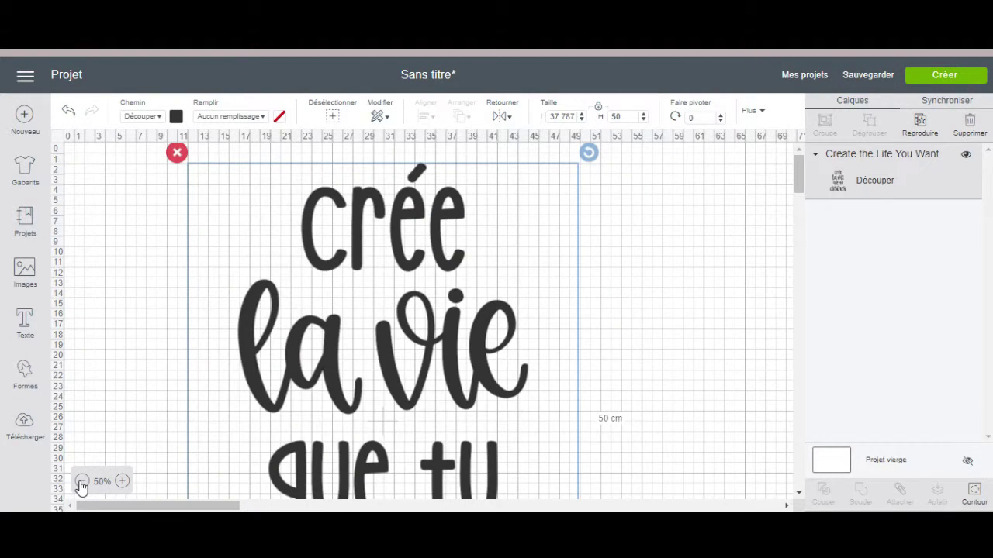
pyautogui.scroll(-1, 425, 339)
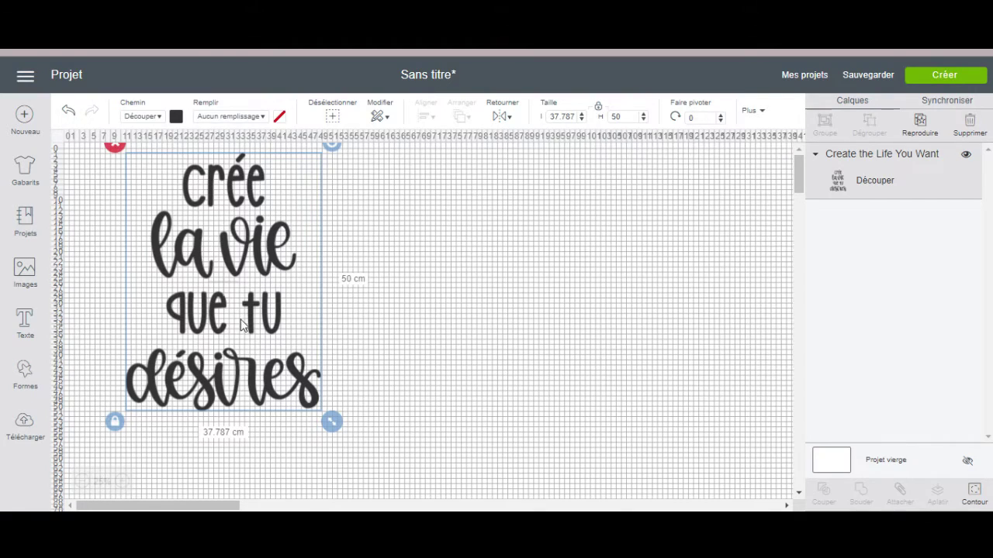
pyautogui.click(463, 266)
pyautogui.click(25, 378)
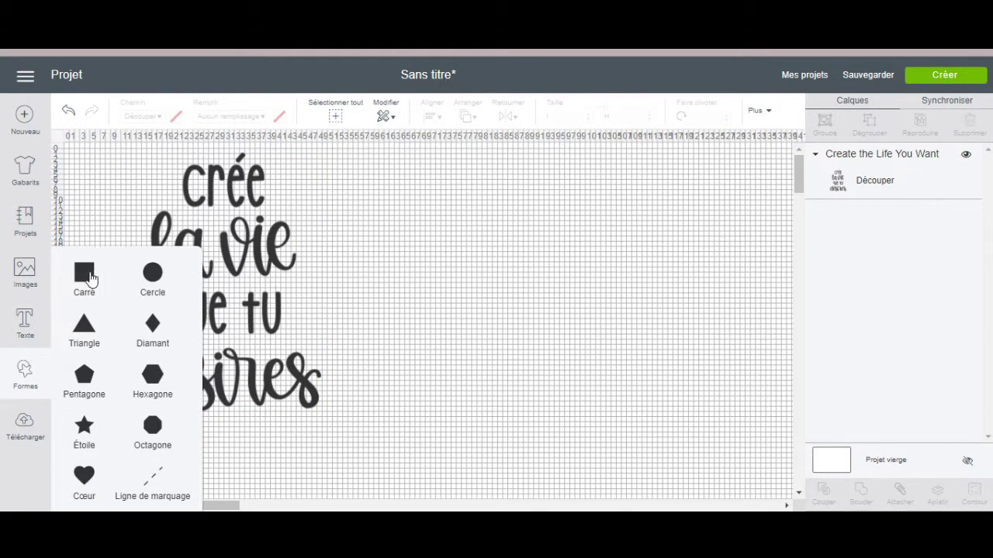
pyautogui.click(90, 278)
pyautogui.moveTo(138, 215); pyautogui.dragTo(419, 200)
# Step: Set the square's width to 29.2 cm with proportions locked and shift it slightly toward the phrase
pyautogui.moveTo(575, 117); pyautogui.dragTo(558, 118)
pyautogui.write('29')
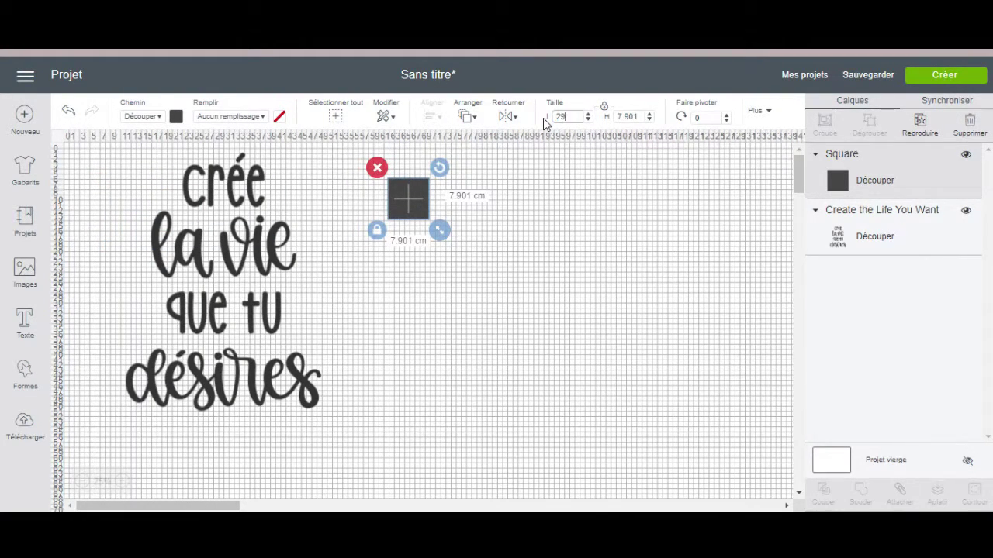
pyautogui.write('.2')
pyautogui.press('Return')
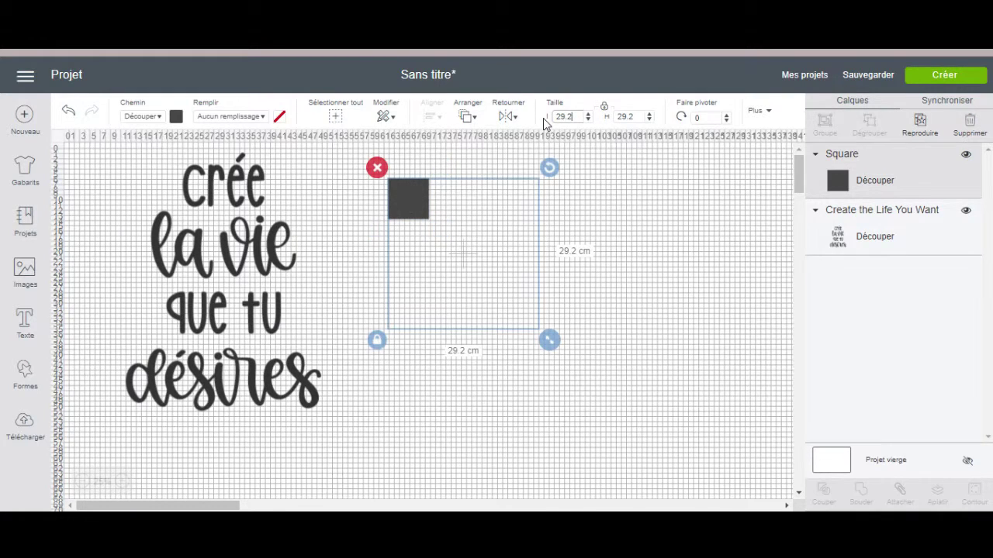
pyautogui.moveTo(476, 255); pyautogui.dragTo(458, 252)
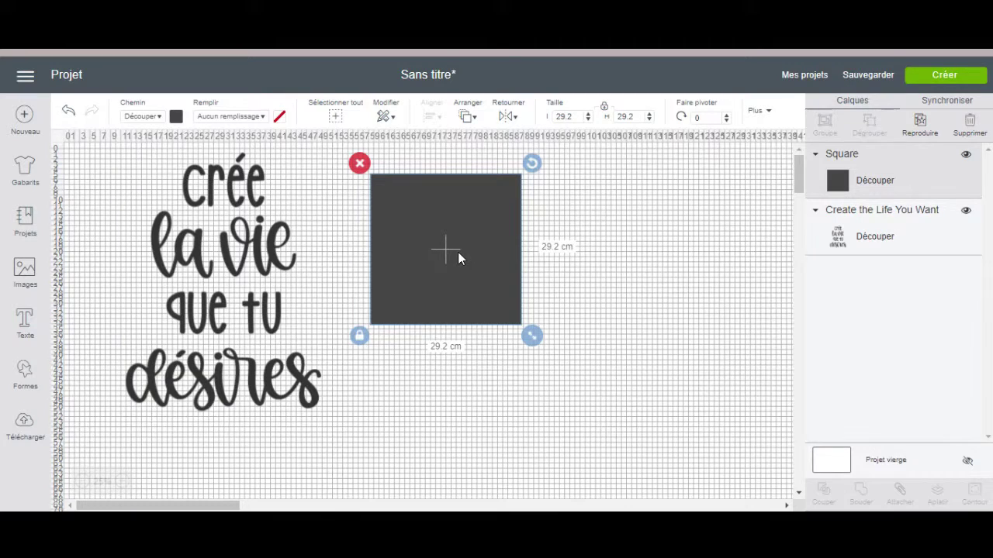
# Step: Duplicate the 29.2 cm square six times, then deselect the copies and check the layer list
pyautogui.rightClick(464, 246)
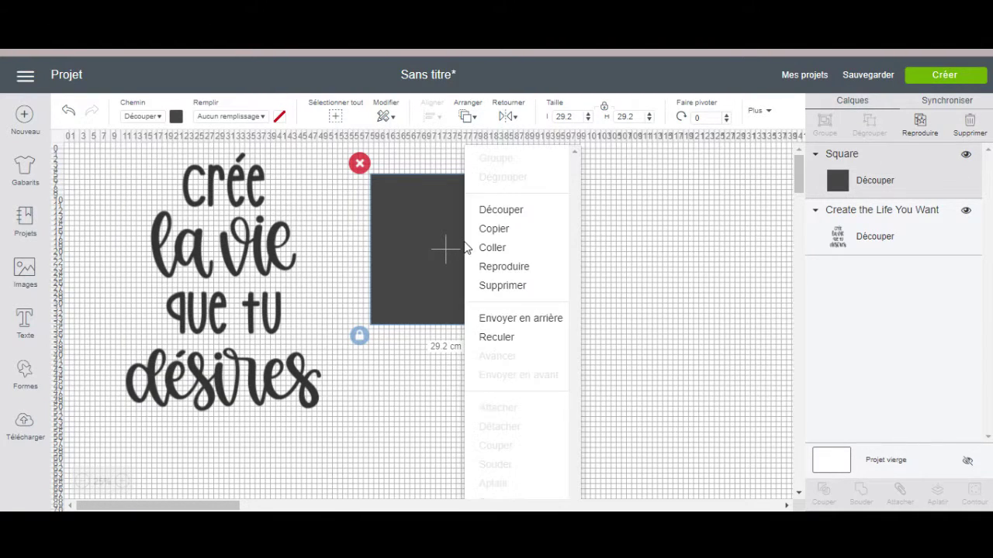
pyautogui.click(919, 126)
pyautogui.click(919, 126)
pyautogui.click(919, 127)
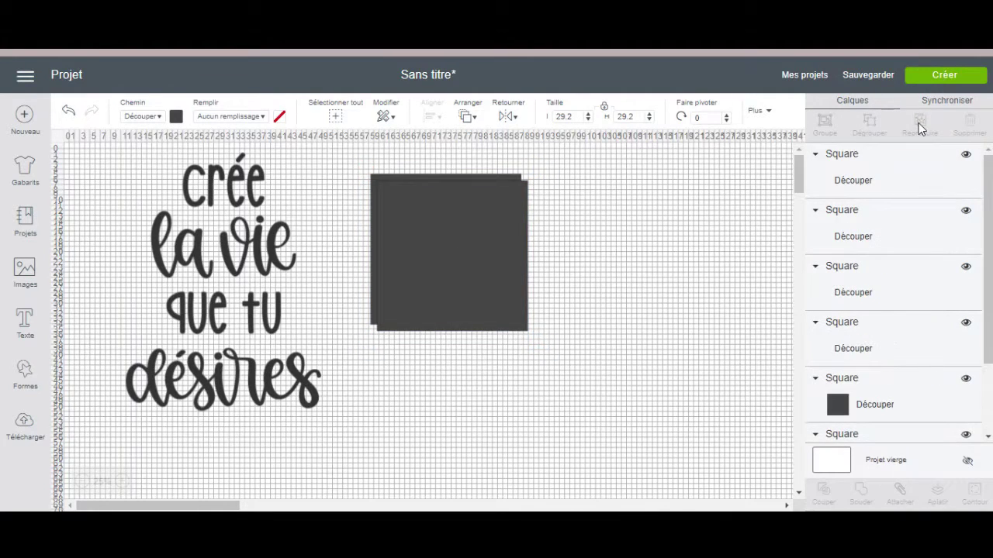
pyautogui.click(919, 126)
pyautogui.click(629, 255)
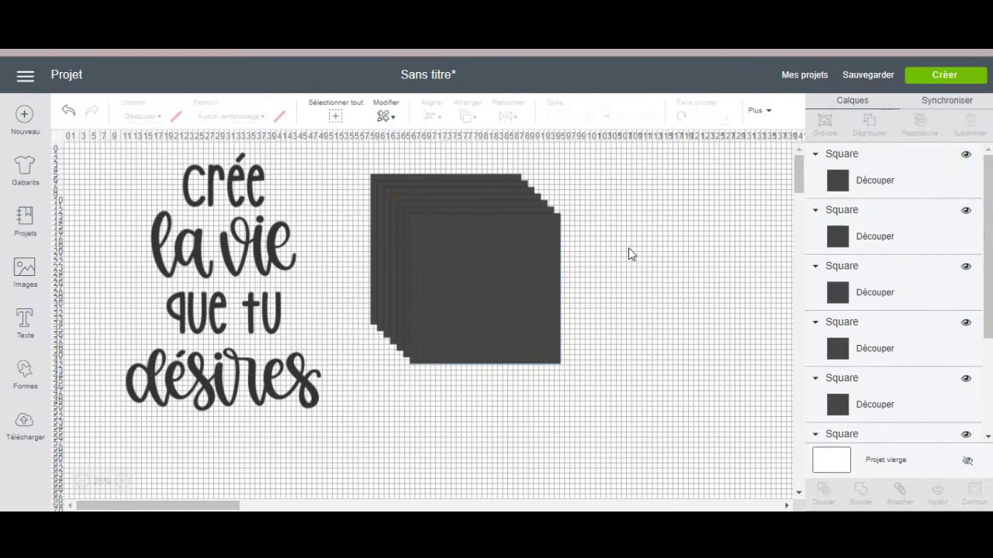
pyautogui.scroll(-3, 923, 279)
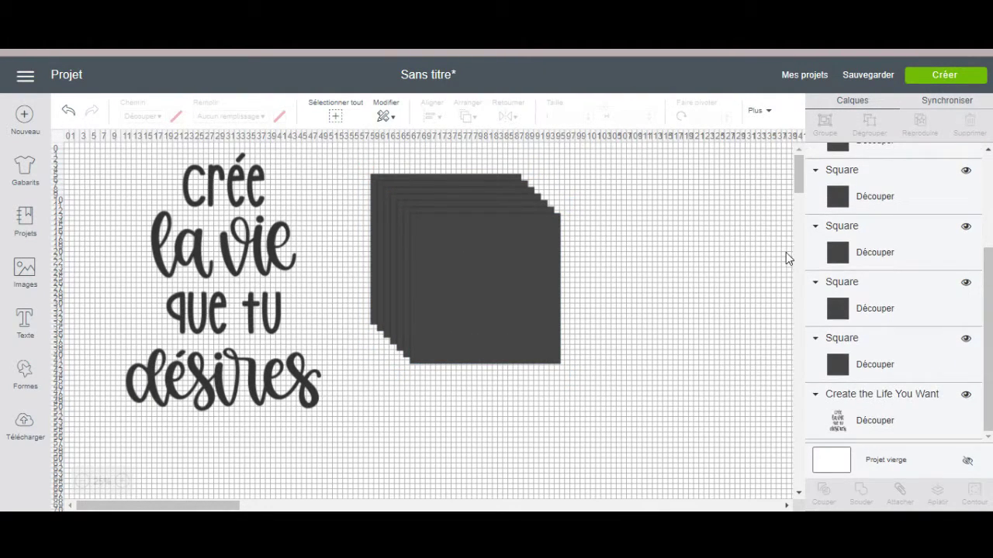
# Step: Save the project under the name "Découpe hors du tapis"
pyautogui.click(208, 290)
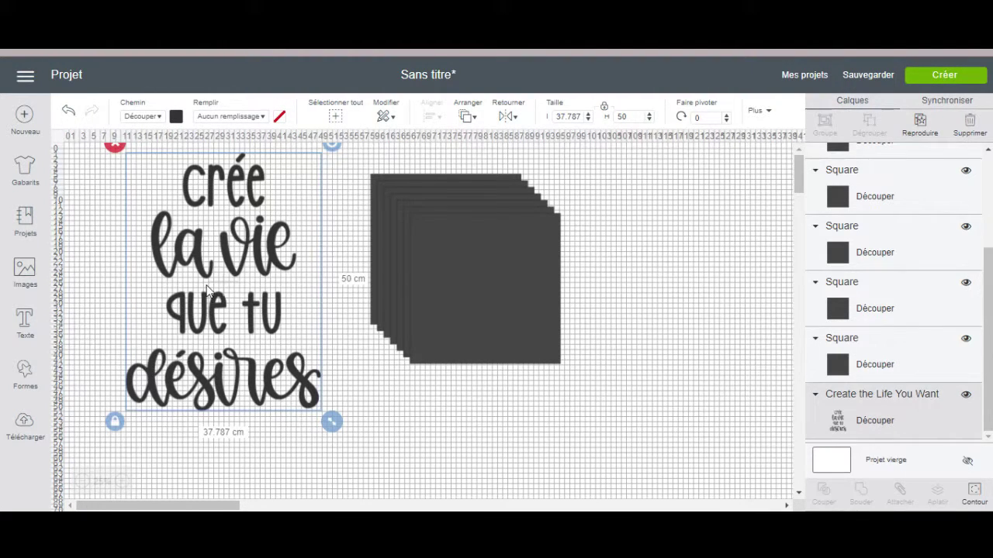
pyautogui.click(869, 73)
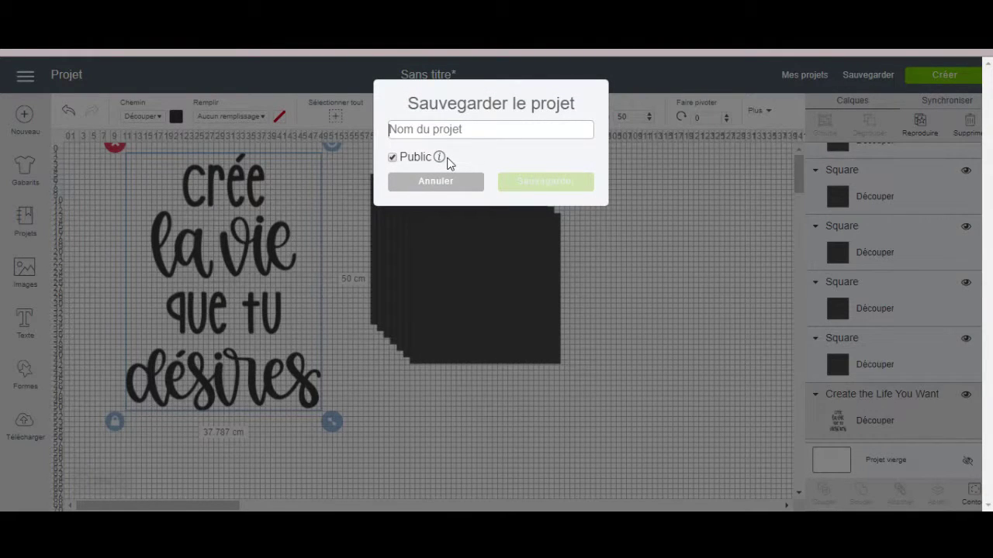
pyautogui.write('Découpe hors du tapis')
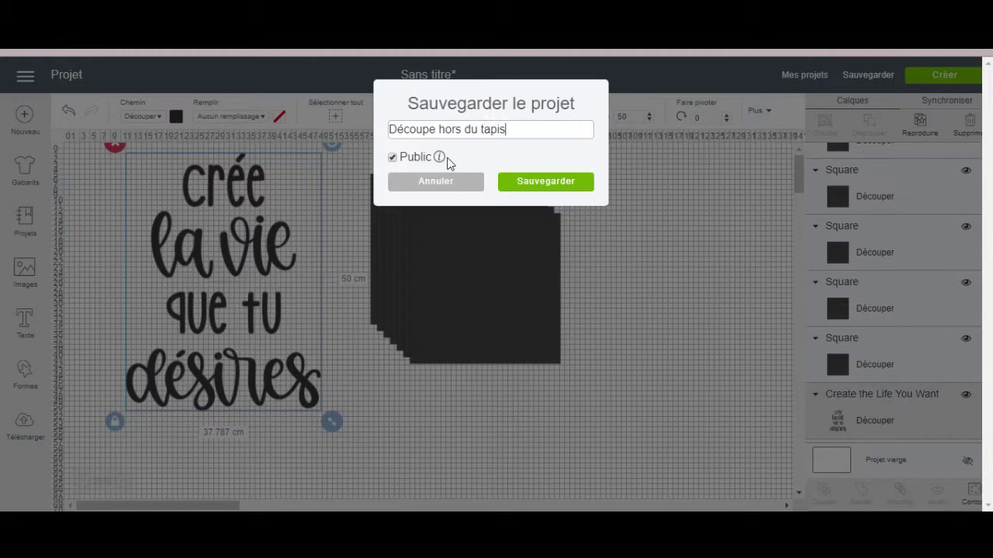
pyautogui.press('Return')
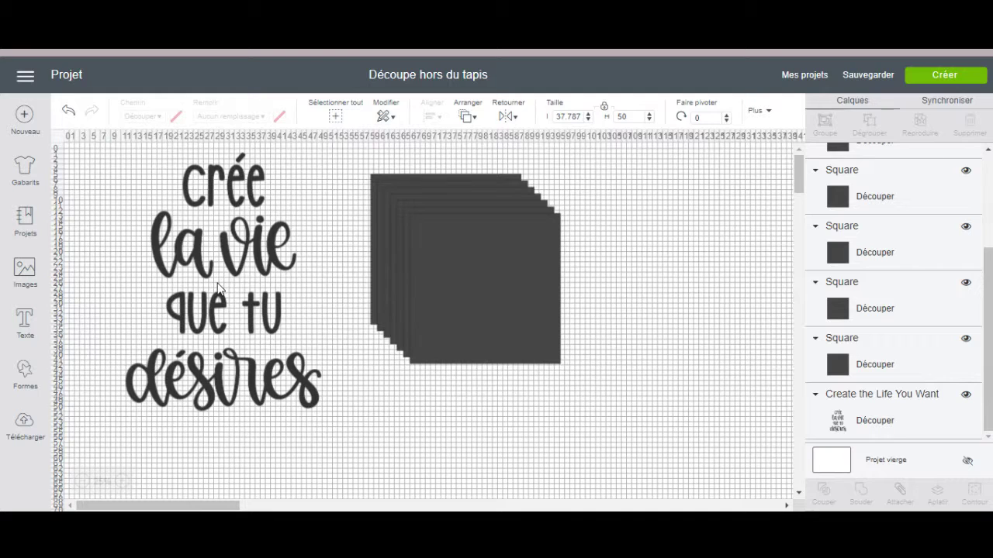
# Step: Place one 29.2 cm square over the upper part of the phrase and slice the phrase with it
pyautogui.click(481, 268)
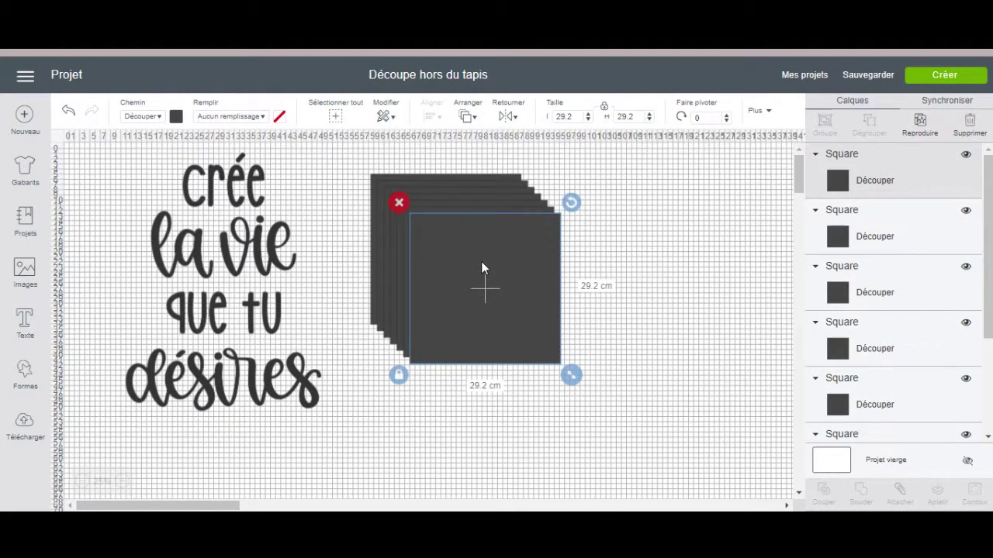
pyautogui.moveTo(497, 275); pyautogui.dragTo(236, 204)
pyautogui.moveTo(217, 449); pyautogui.dragTo(228, 258)
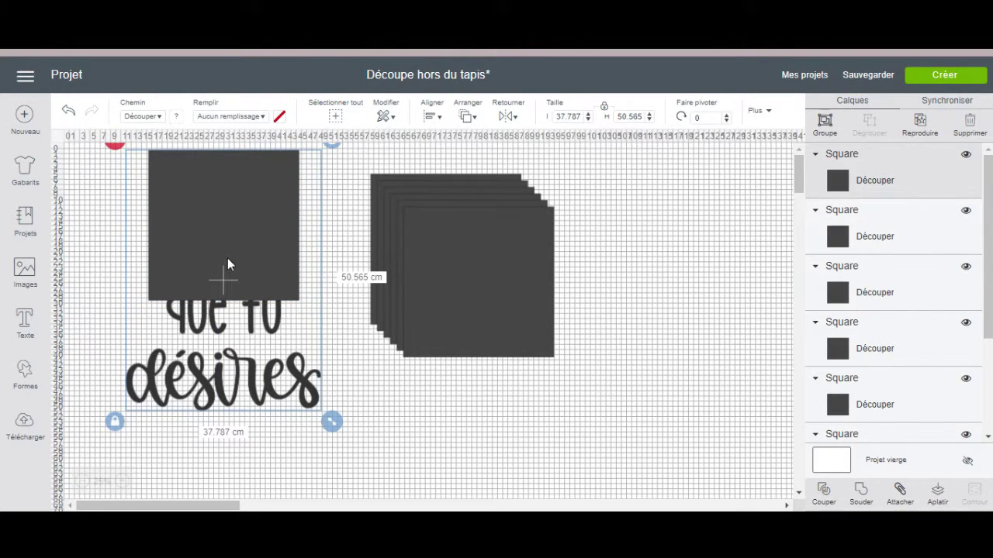
pyautogui.click(824, 495)
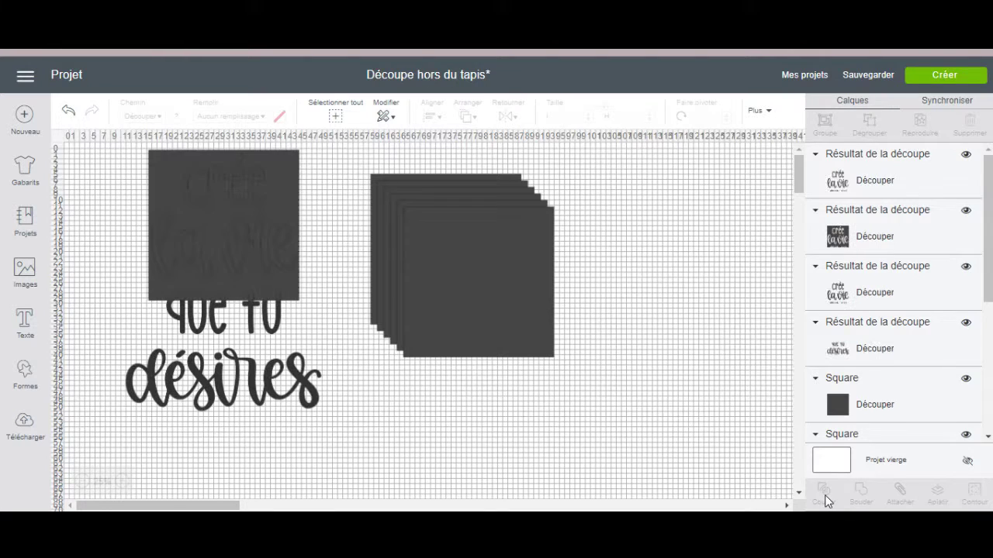
# Step: Delete the surplus pieces of the first slice and move the "crée la vie" piece to the free area beyond the squares
pyautogui.moveTo(291, 182); pyautogui.dragTo(722, 203)
pyautogui.press('Delete')
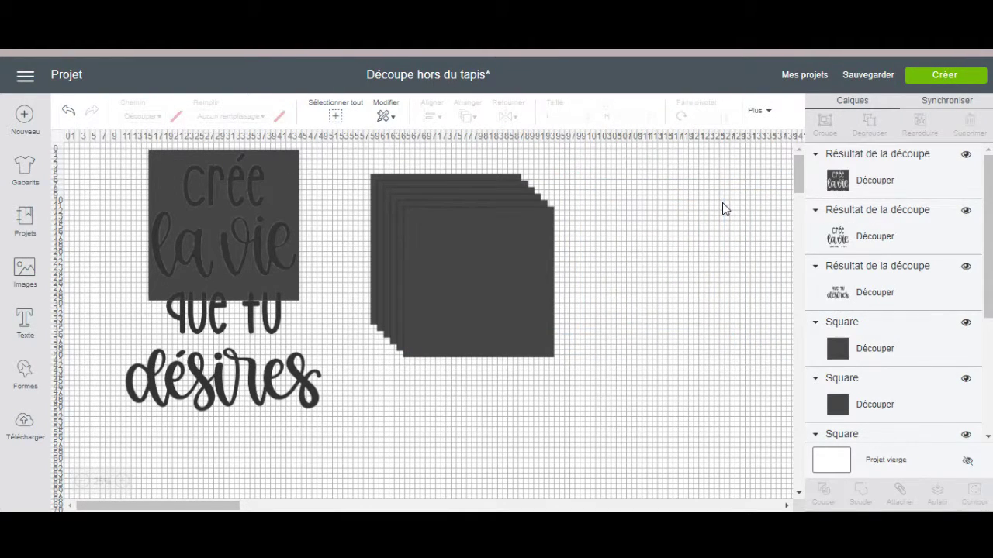
pyautogui.moveTo(282, 180); pyautogui.dragTo(731, 188)
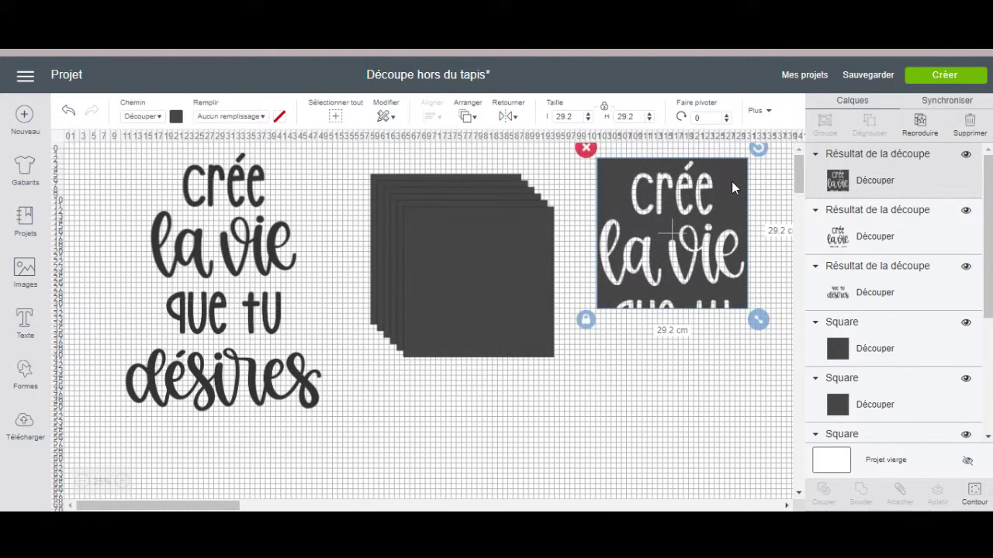
pyautogui.press('Delete')
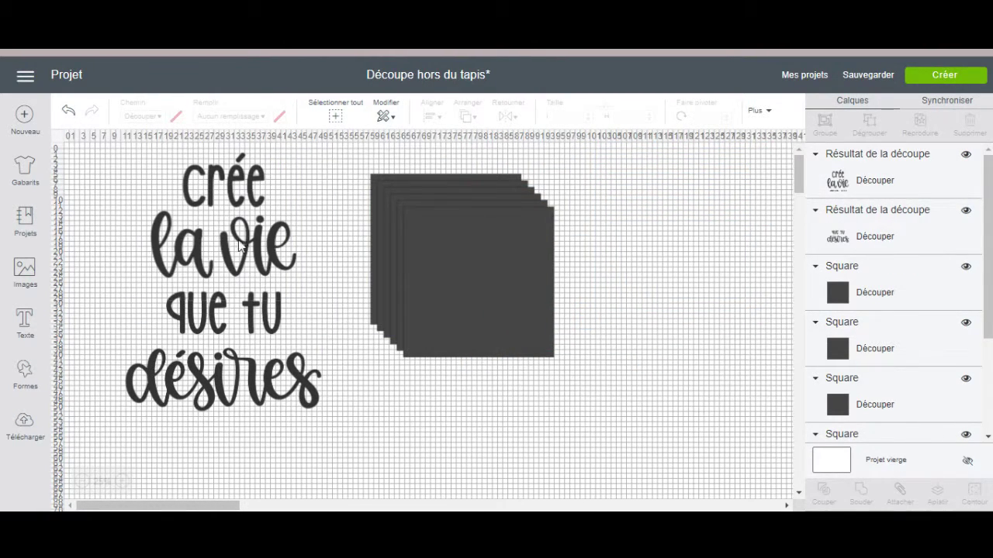
pyautogui.moveTo(238, 245); pyautogui.dragTo(683, 248)
# Step: Place another 29.2 cm square over the "que dési" portion of the remaining phrase and slice it
pyautogui.moveTo(449, 275); pyautogui.dragTo(123, 361)
pyautogui.moveTo(391, 421); pyautogui.dragTo(209, 350)
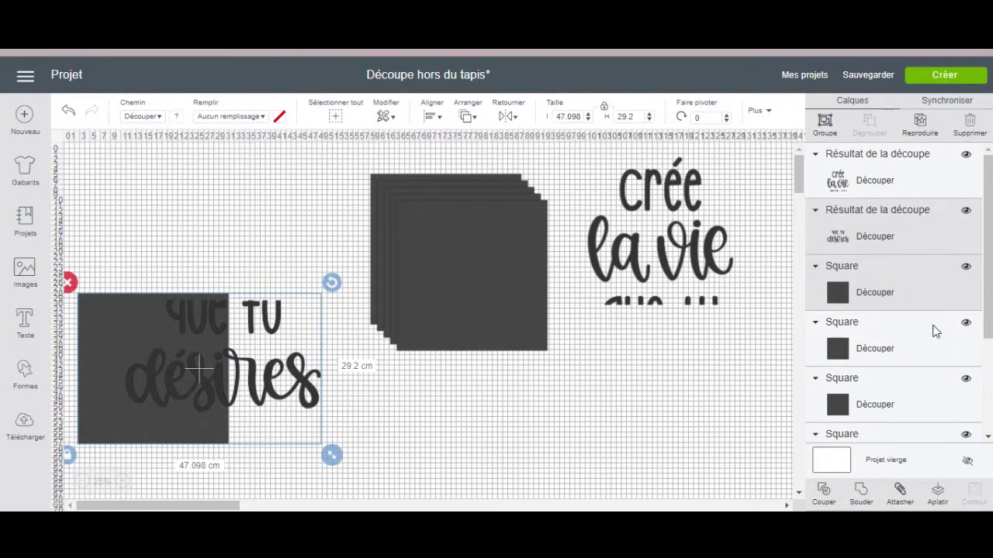
pyautogui.click(824, 497)
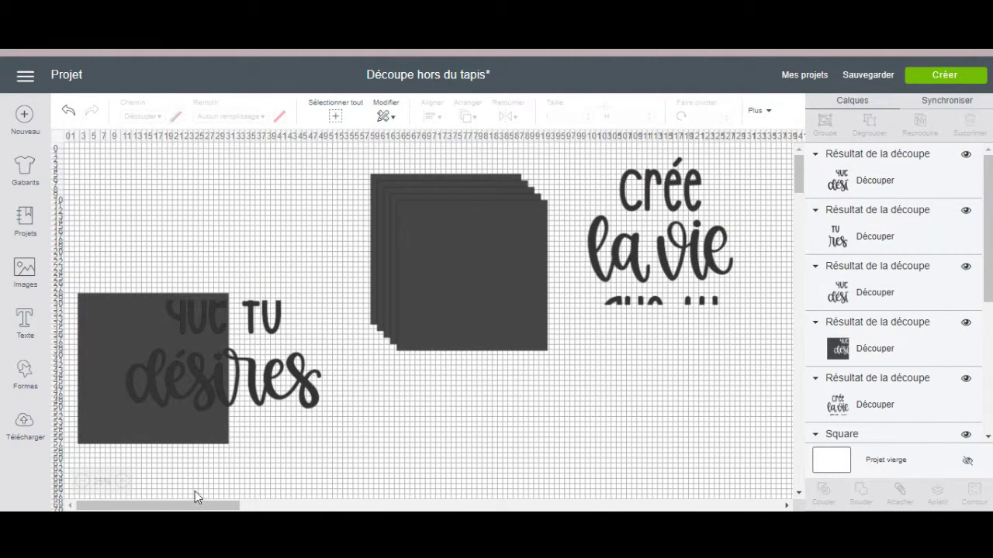
# Step: Delete the surplus pieces of the second slice and place the "que dési" piece directly below the "crée la vie" piece
pyautogui.moveTo(192, 439); pyautogui.dragTo(389, 467)
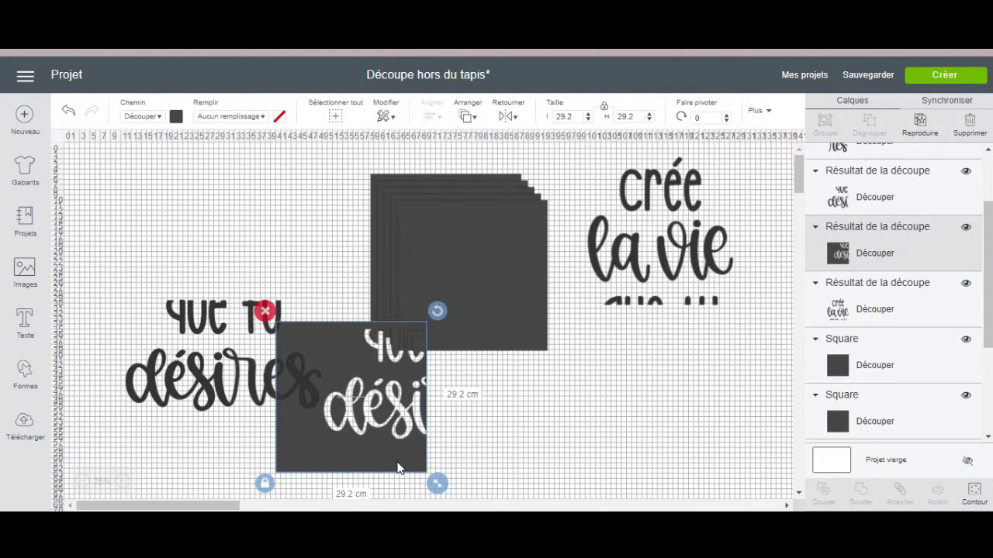
pyautogui.press('Delete')
pyautogui.moveTo(186, 324); pyautogui.dragTo(410, 382)
pyautogui.press('Delete')
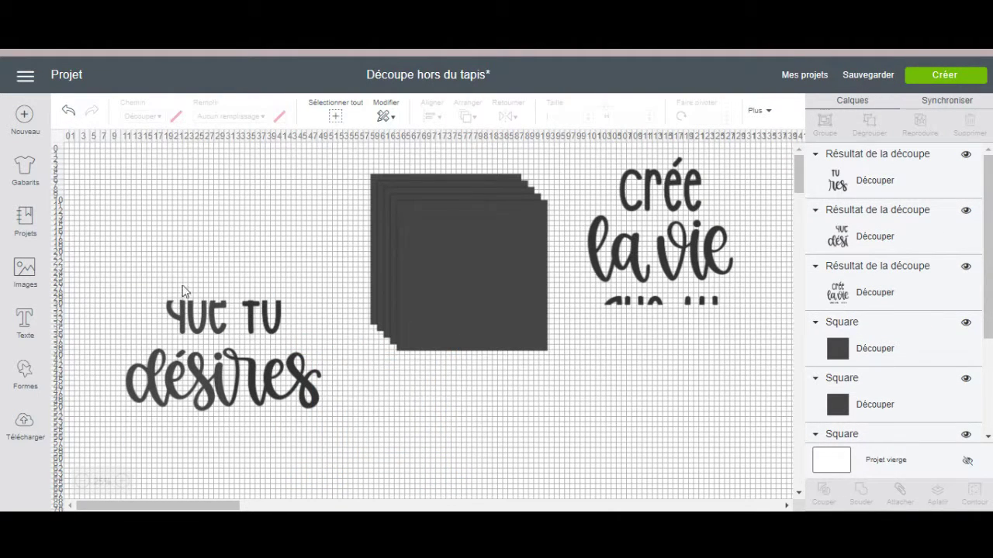
pyautogui.moveTo(163, 359); pyautogui.dragTo(616, 355)
# Step: Cover the remaining "tu res" portion with another 29.2 cm square and slice it
pyautogui.moveTo(470, 263); pyautogui.dragTo(300, 360)
pyautogui.moveTo(275, 239); pyautogui.dragTo(262, 363)
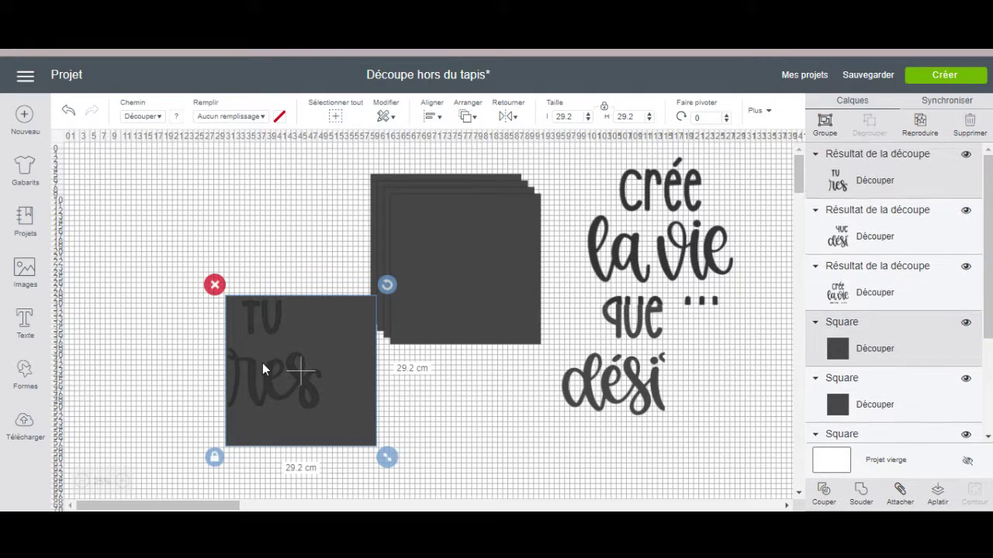
pyautogui.click(824, 493)
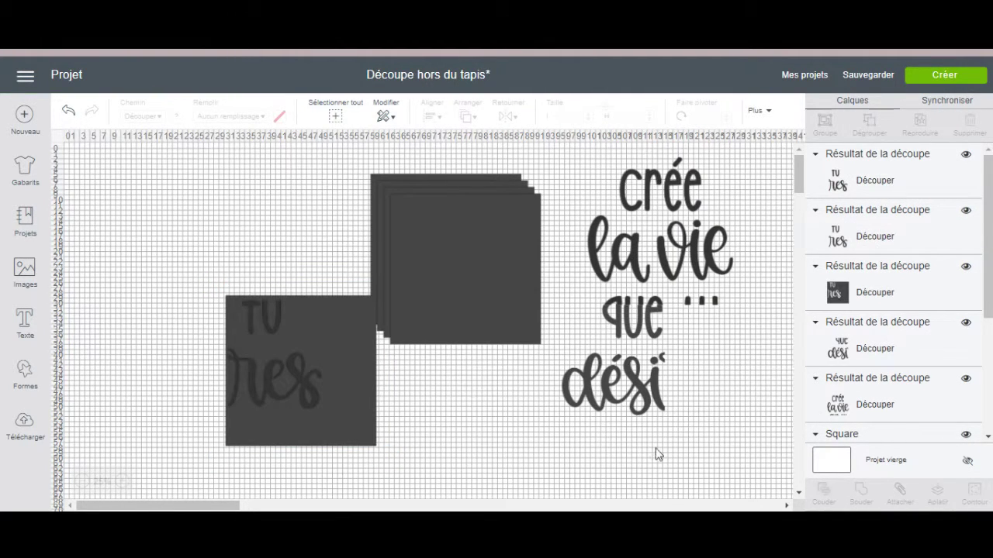
# Step: Delete the surplus pieces of the third slice and fit the "tu res" piece against the other two to rebuild the phrase
pyautogui.moveTo(328, 378); pyautogui.dragTo(172, 290)
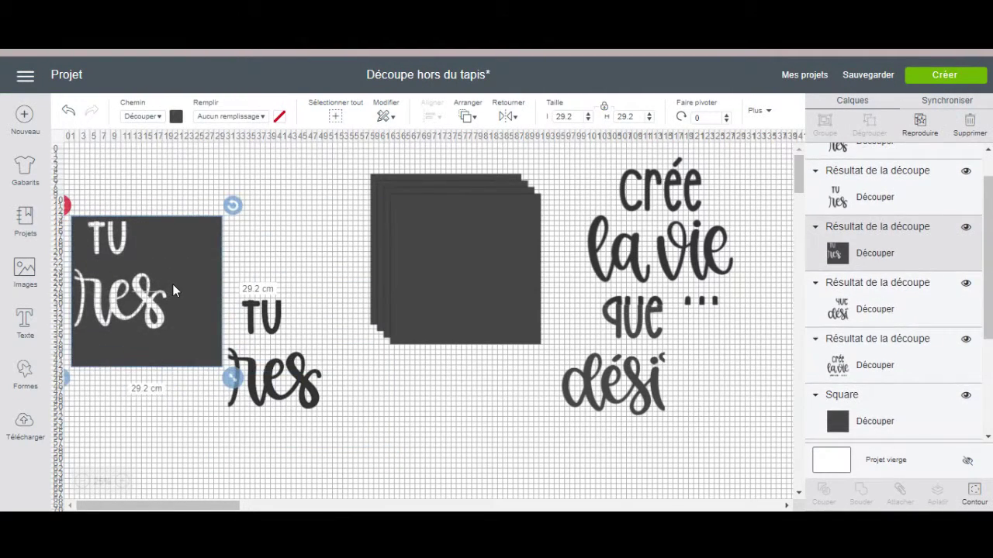
pyautogui.press('Delete')
pyautogui.click(307, 382)
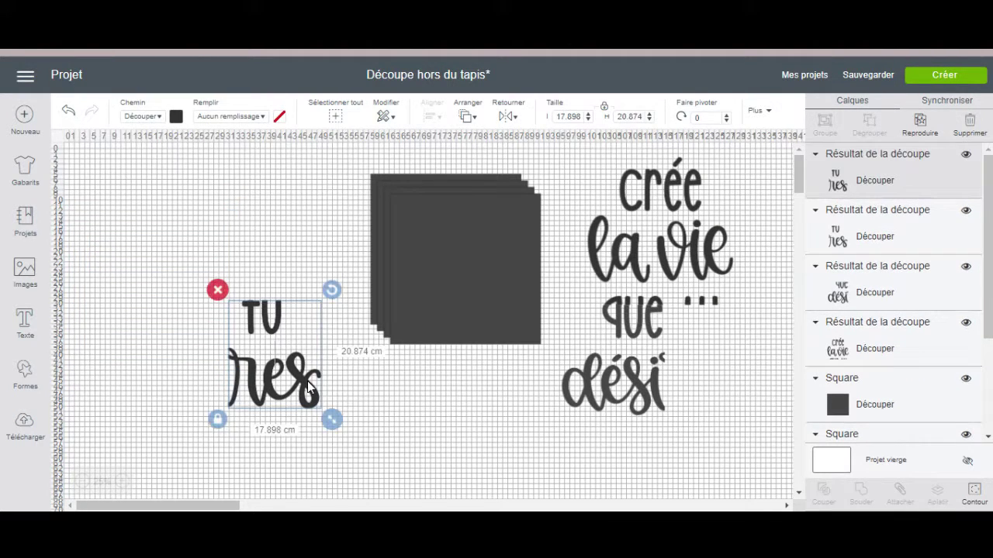
pyautogui.moveTo(314, 388); pyautogui.dragTo(749, 394)
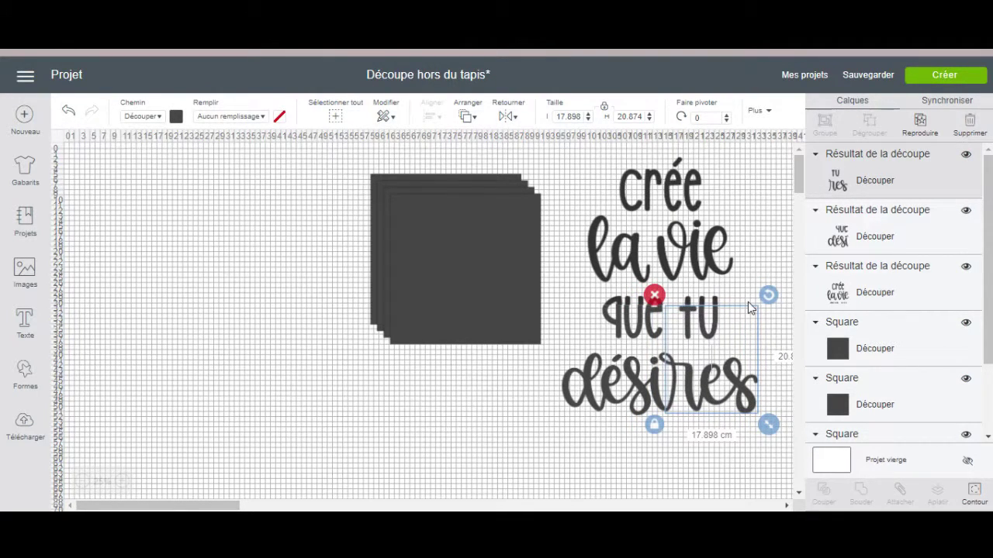
# Step: Delete all the unused squares from the canvas
pyautogui.moveTo(348, 144); pyautogui.dragTo(477, 273)
pyautogui.press('Delete')
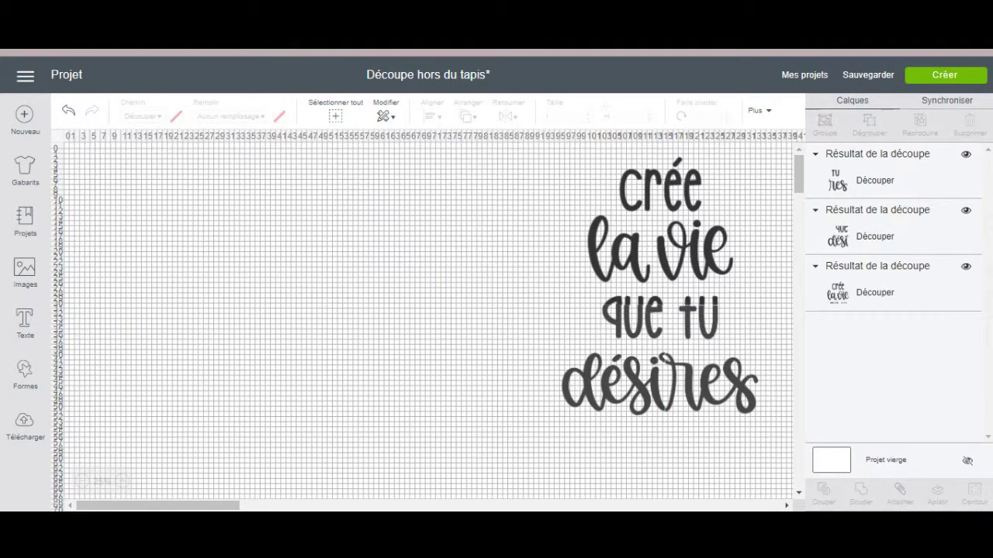
# Step: Preview how the phrase pieces are laid out on the first two cutting mats, then return to the canvas
pyautogui.click(933, 76)
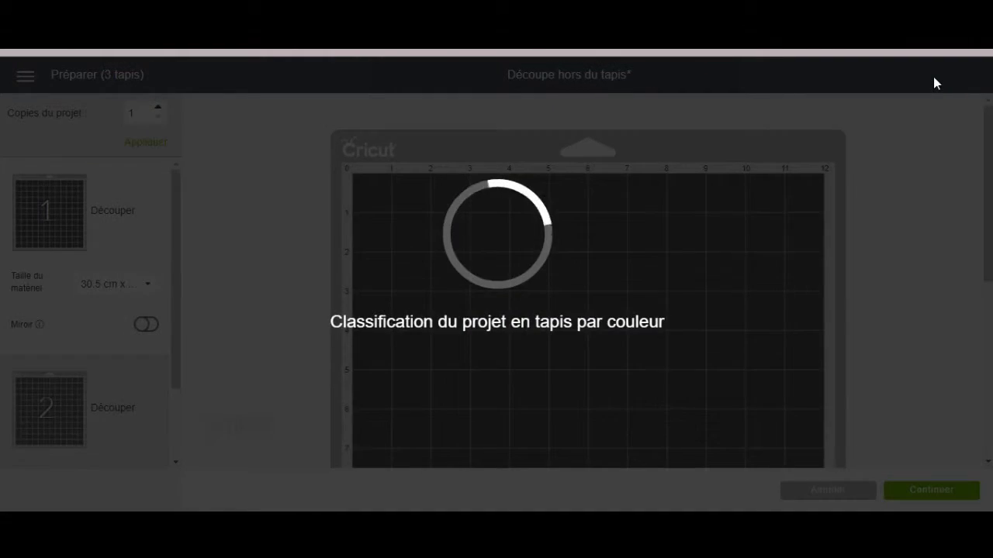
pyautogui.scroll(-5, 790, 229)
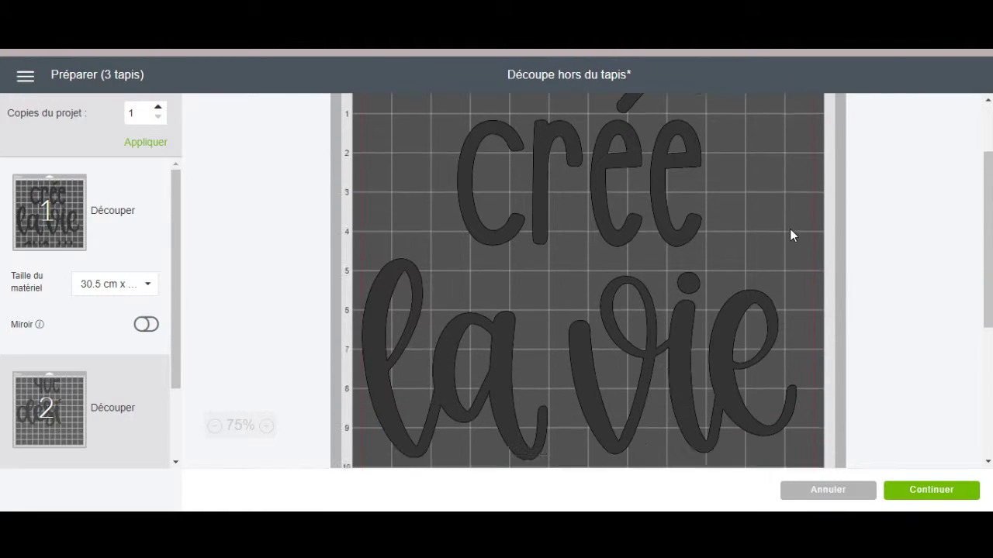
pyautogui.scroll(-1, 790, 230)
pyautogui.scroll(5, 791, 230)
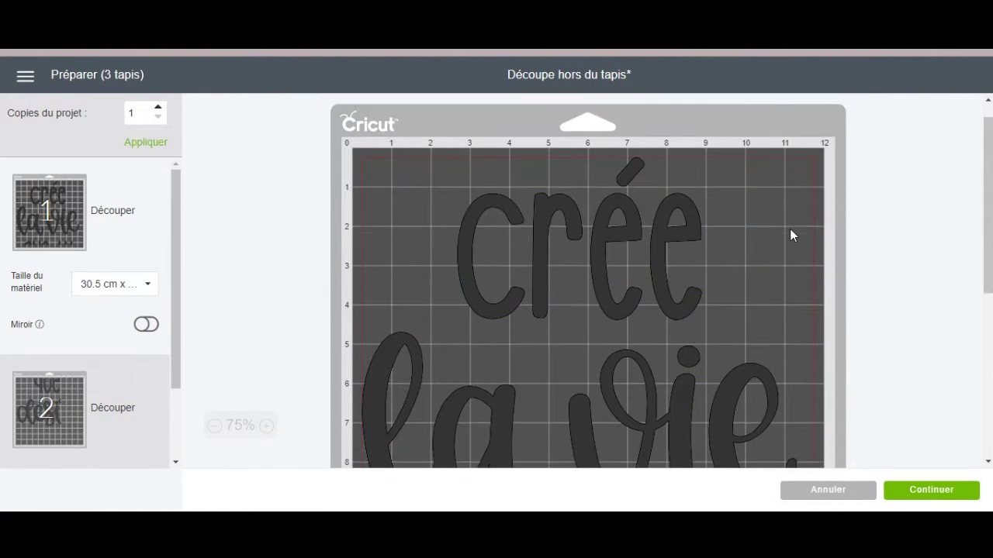
pyautogui.scroll(-5, 561, 302)
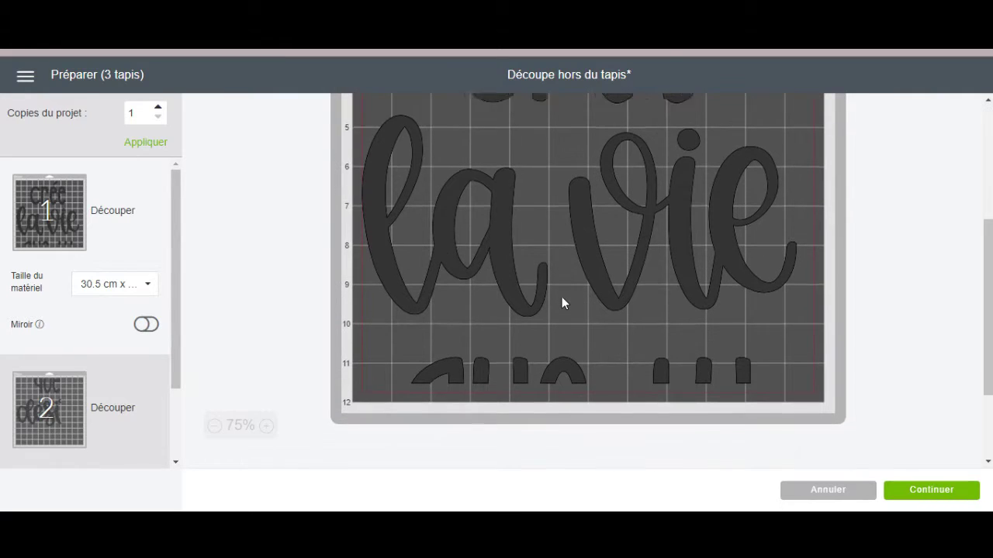
pyautogui.click(65, 438)
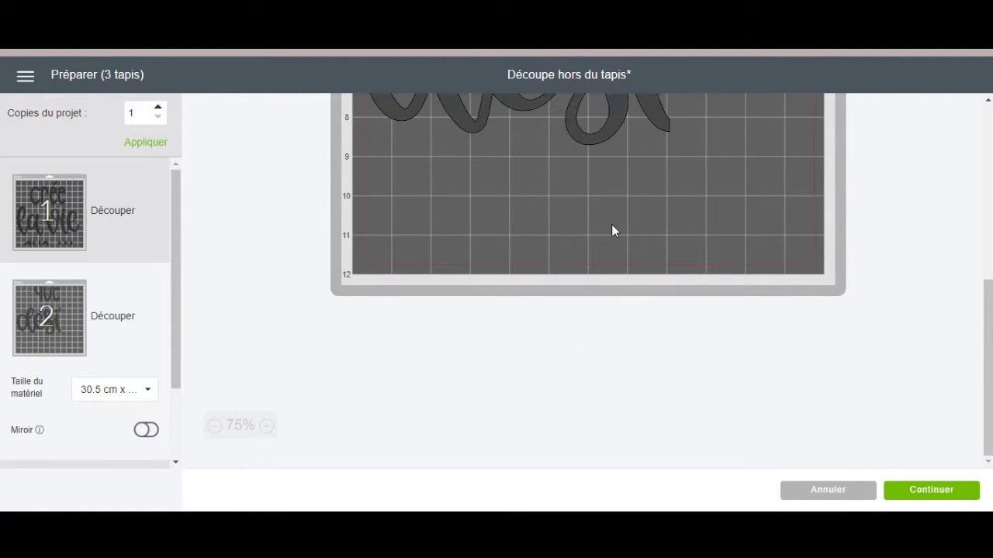
pyautogui.scroll(5, 611, 231)
pyautogui.scroll(3, 611, 230)
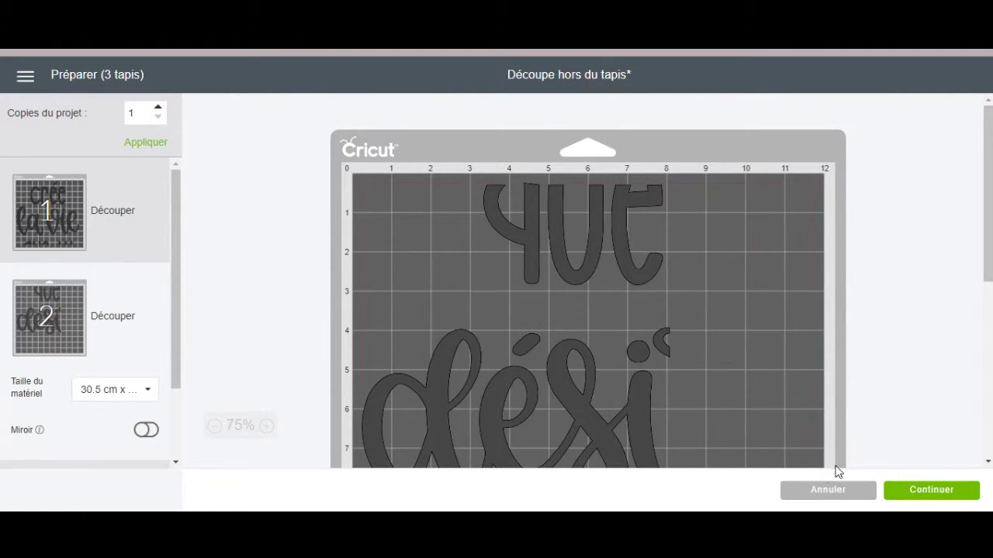
pyautogui.click(827, 496)
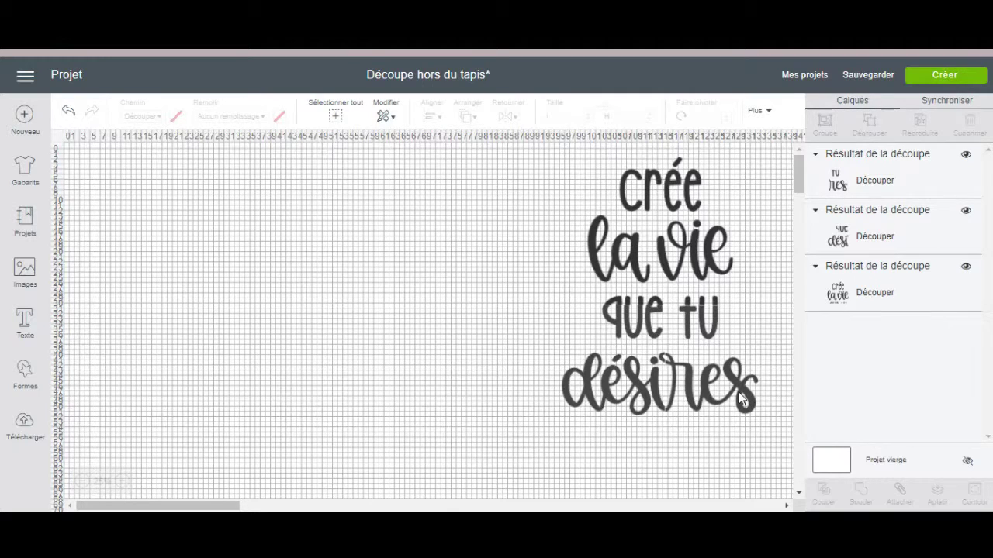
# Step: Synchronise the "crée la vie" piece with the colour of the two lower pieces, and select all three phrase pieces together
pyautogui.click(937, 102)
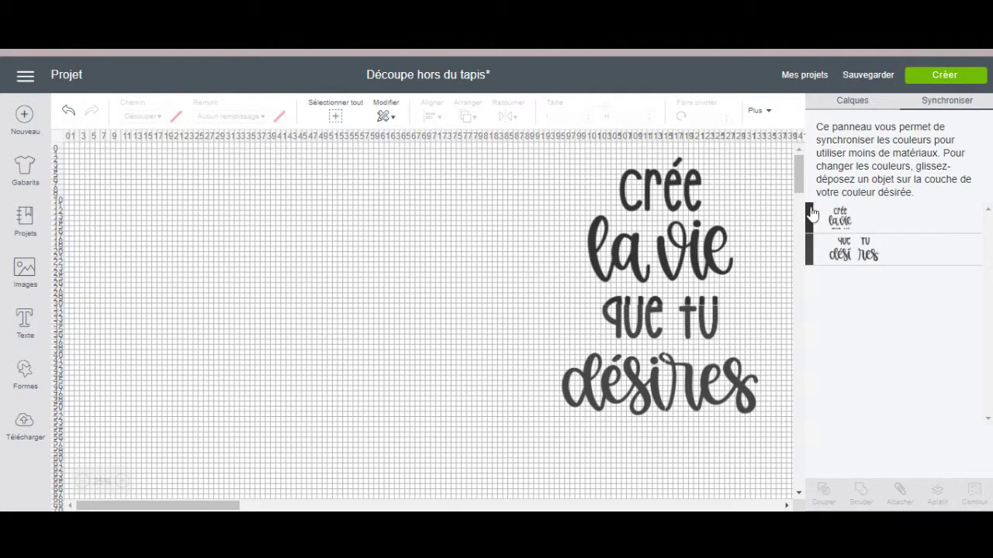
pyautogui.moveTo(831, 224); pyautogui.dragTo(836, 248)
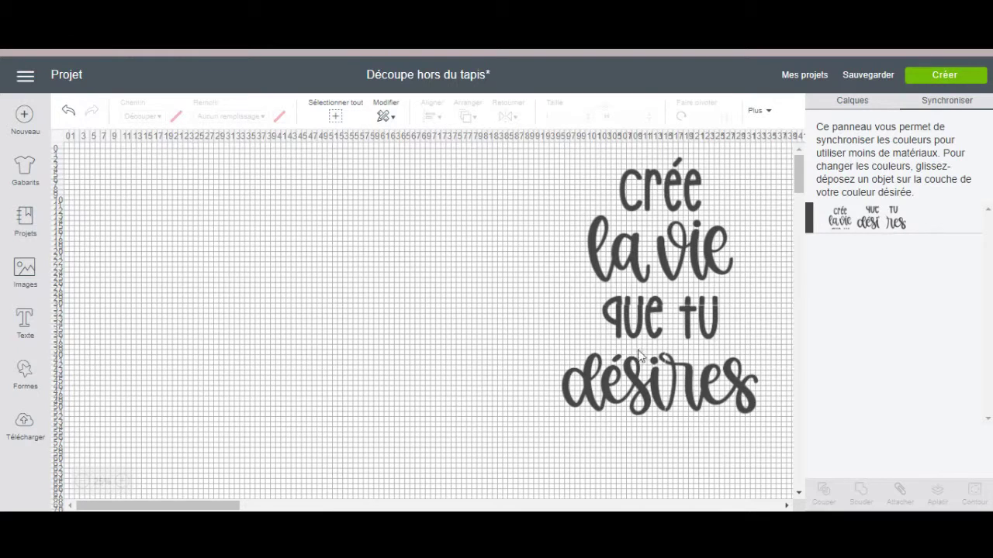
pyautogui.click(686, 372)
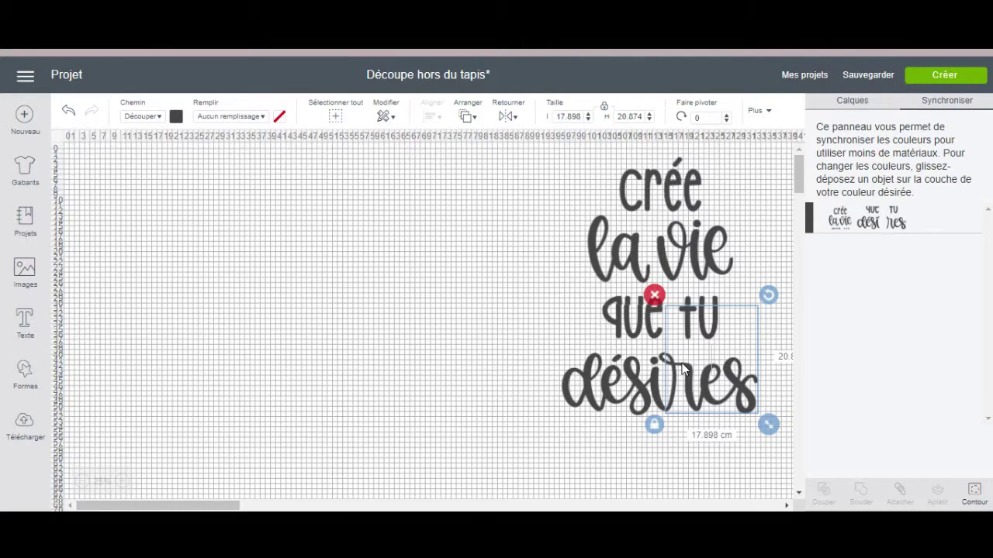
pyautogui.moveTo(567, 160); pyautogui.dragTo(768, 431)
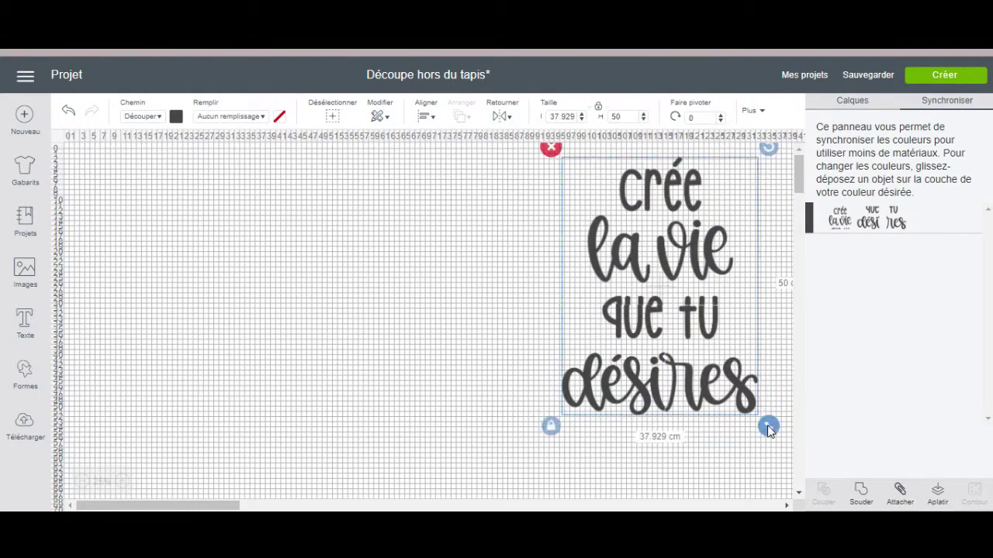